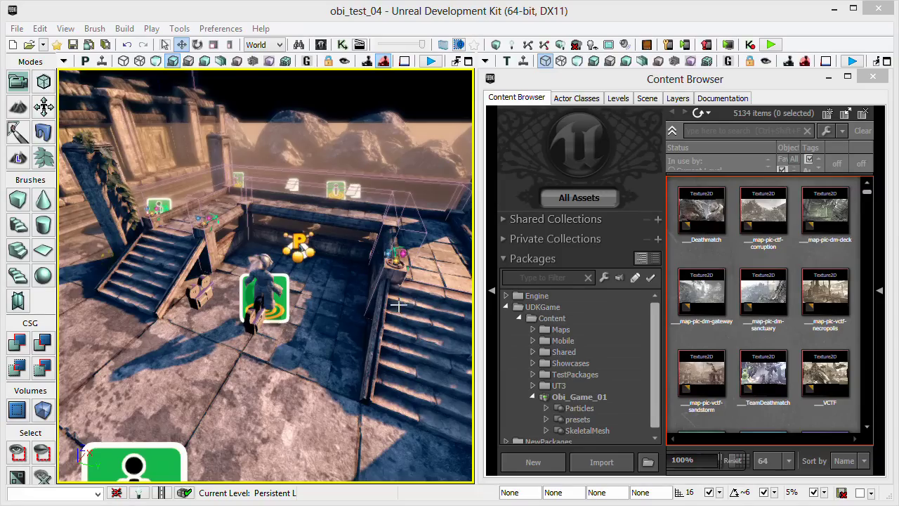
Inspect the placed knight pawn's properties, including its skeletal mesh, anim tree template, physics asset and anim sets
{"action": "right_click_drag", "start_coordinate": [373, 284], "coordinate": [306, 270]}
{"action": "left_click_drag", "start_coordinate": [373, 250], "coordinate": [314, 237]}
{"action": "left_click", "coordinate": [254, 266]}
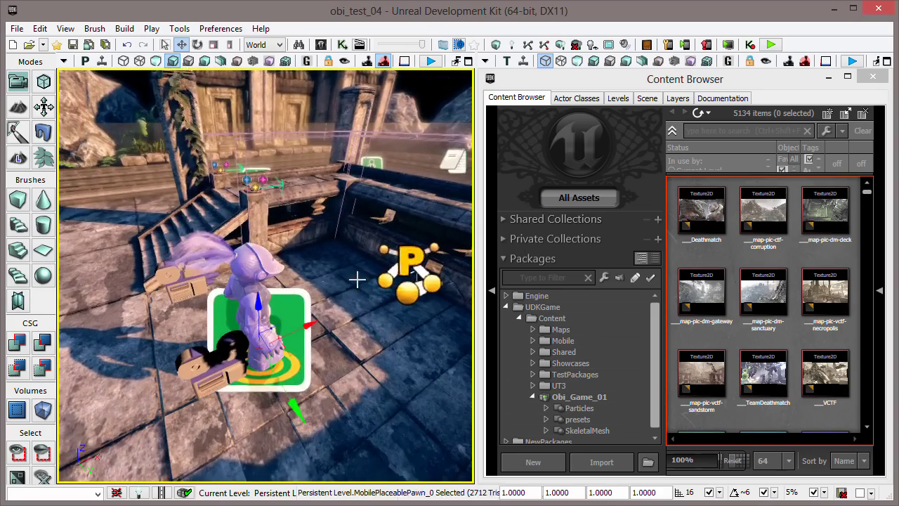
{"action": "right_click_drag", "start_coordinate": [402, 280], "coordinate": [415, 253]}
{"action": "left_click_drag", "start_coordinate": [417, 297], "coordinate": [418, 280]}
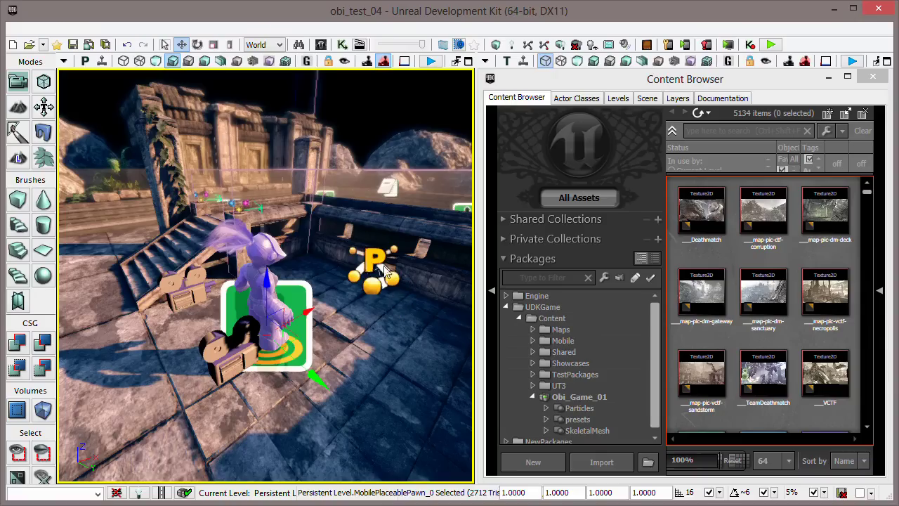
{"action": "double_click", "coordinate": [385, 269]}
{"action": "left_click_drag", "start_coordinate": [501, 47], "coordinate": [446, 35]}
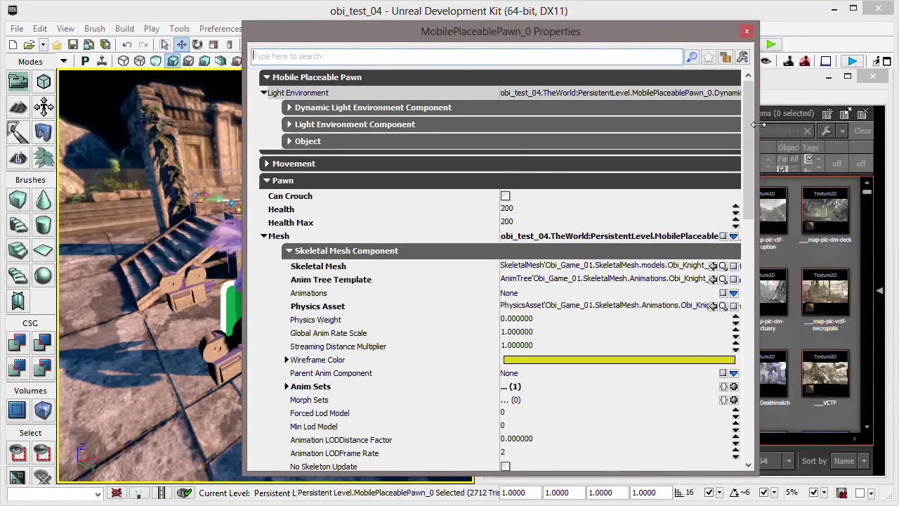
{"action": "mouse_move", "coordinate": [748, 132]}
{"action": "left_mouse_down"}
{"action": "mouse_move", "coordinate": [751, 156]}
{"action": "mouse_move", "coordinate": [752, 130]}
{"action": "left_mouse_up"}
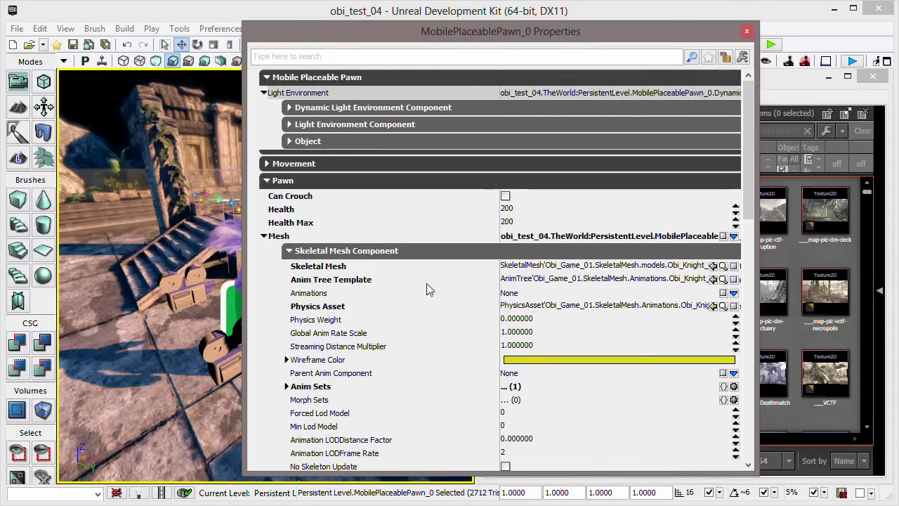
{"action": "mouse_move", "coordinate": [749, 149]}
{"action": "left_mouse_down"}
{"action": "mouse_move", "coordinate": [749, 354]}
{"action": "mouse_move", "coordinate": [746, 159]}
{"action": "left_mouse_up"}
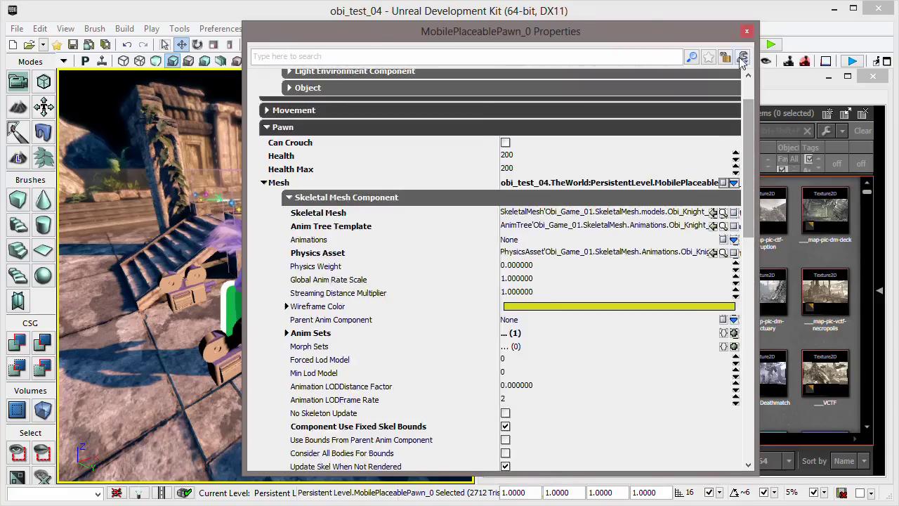
{"action": "left_click", "coordinate": [747, 30]}
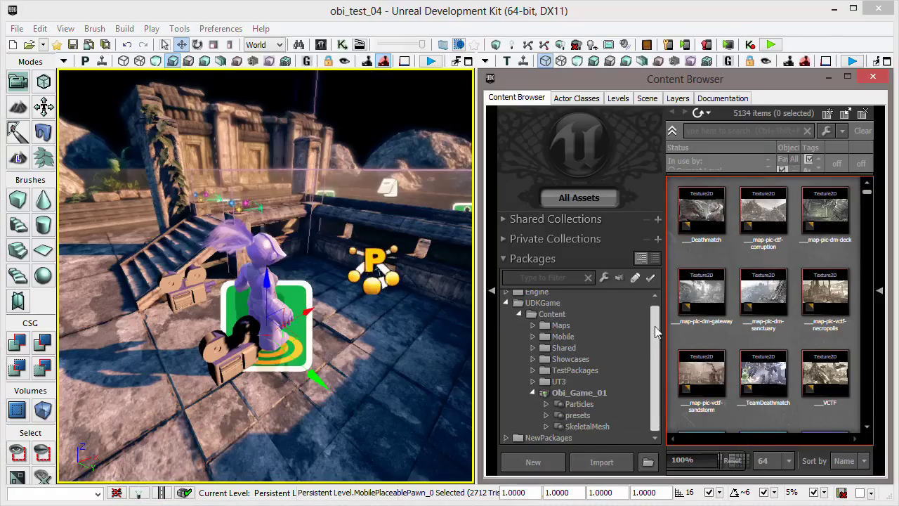
Fully load the Obi_Game_01 package and show the assets in its SkeletalMesh group
{"action": "scroll", "coordinate": [635, 372], "scroll_direction": "down", "scroll_amount": 1}
{"action": "left_click", "coordinate": [585, 394]}
{"action": "right_click", "coordinate": [586, 397]}
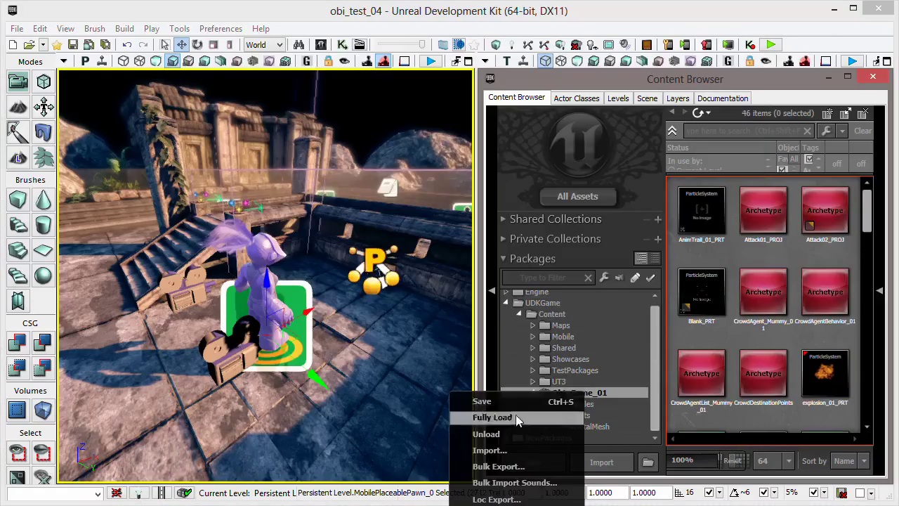
{"action": "left_click", "coordinate": [492, 411]}
{"action": "left_click", "coordinate": [621, 427]}
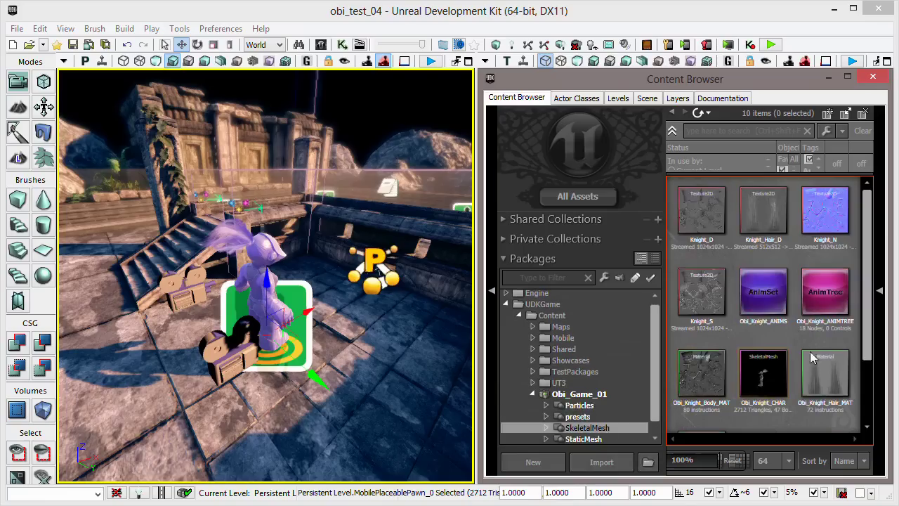
Open the Obi_Knight_ANIMS AnimSet for editing and show its list of animation sequences
{"action": "scroll", "coordinate": [868, 301], "scroll_direction": "down", "scroll_amount": 3}
{"action": "double_click", "coordinate": [757, 316]}
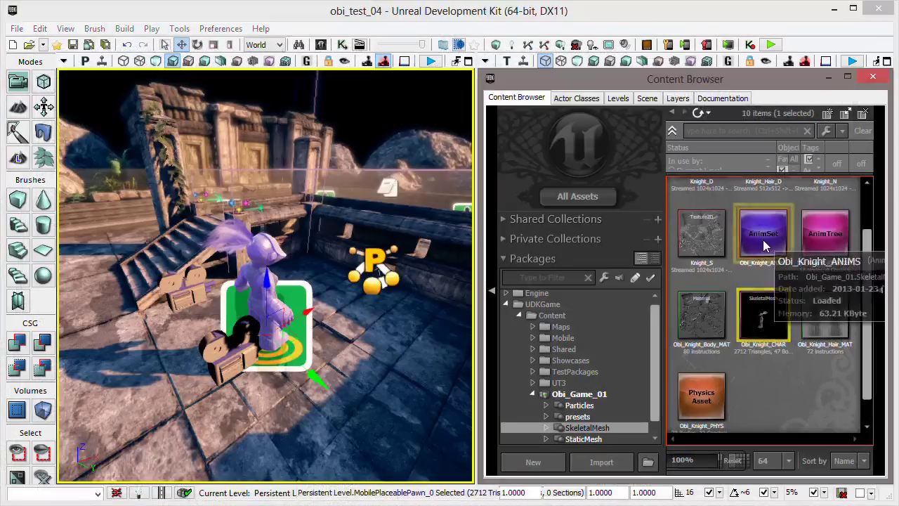
{"action": "double_click", "coordinate": [758, 221]}
{"action": "left_click_drag", "start_coordinate": [592, 306], "coordinate": [453, 209]}
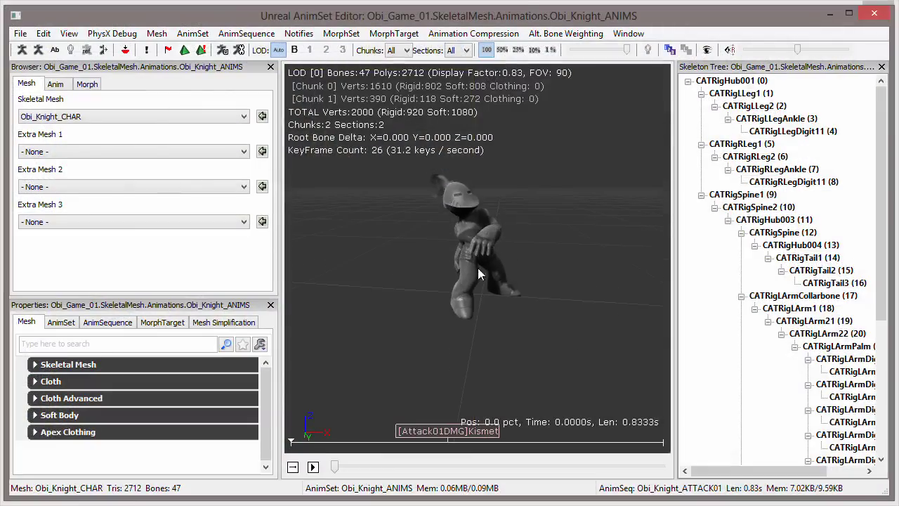
{"action": "right_click_drag", "start_coordinate": [478, 260], "coordinate": [490, 245]}
{"action": "middle_click_drag", "start_coordinate": [490, 246], "coordinate": [502, 264]}
{"action": "left_click_drag", "start_coordinate": [469, 273], "coordinate": [430, 274]}
{"action": "left_click_drag", "start_coordinate": [478, 303], "coordinate": [457, 273]}
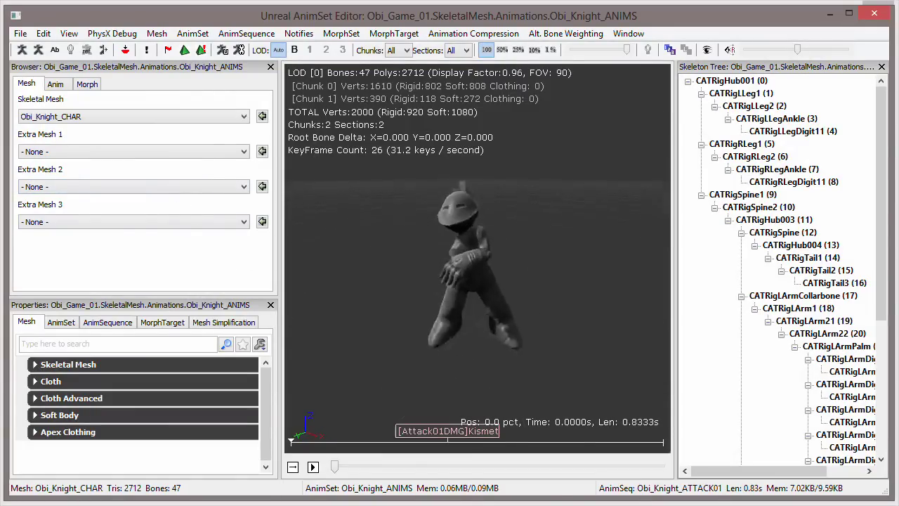
{"action": "left_click", "coordinate": [57, 84]}
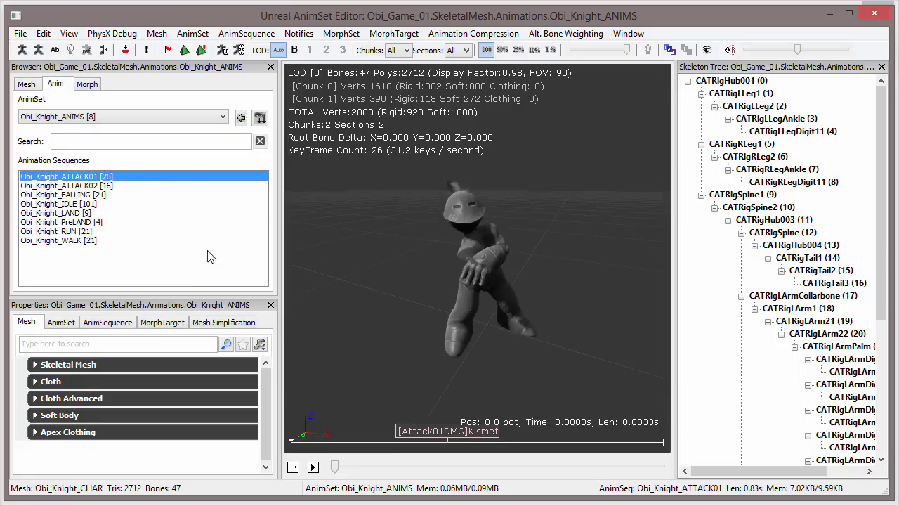
Preview the knight's FALLING and ATTACK01 animation sequences
{"action": "left_click", "coordinate": [79, 194]}
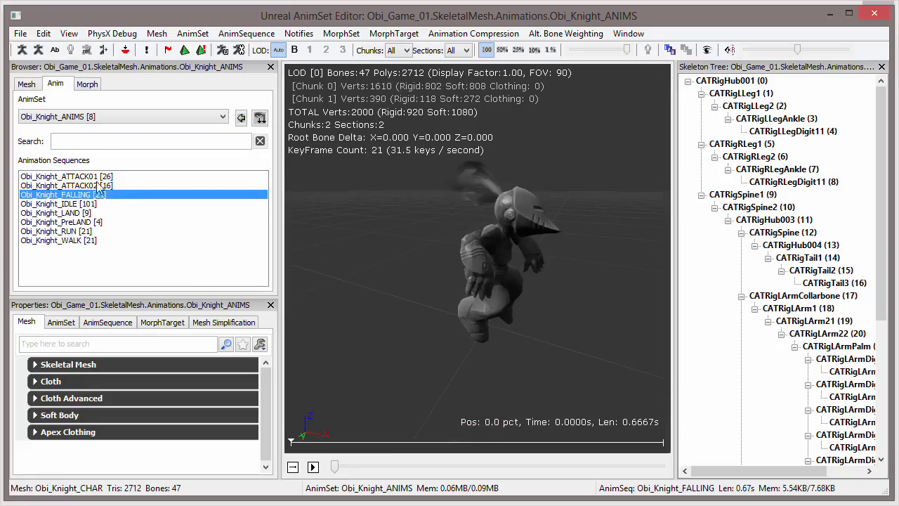
{"action": "left_click", "coordinate": [97, 177]}
{"action": "left_click", "coordinate": [97, 181]}
{"action": "left_click", "coordinate": [96, 178]}
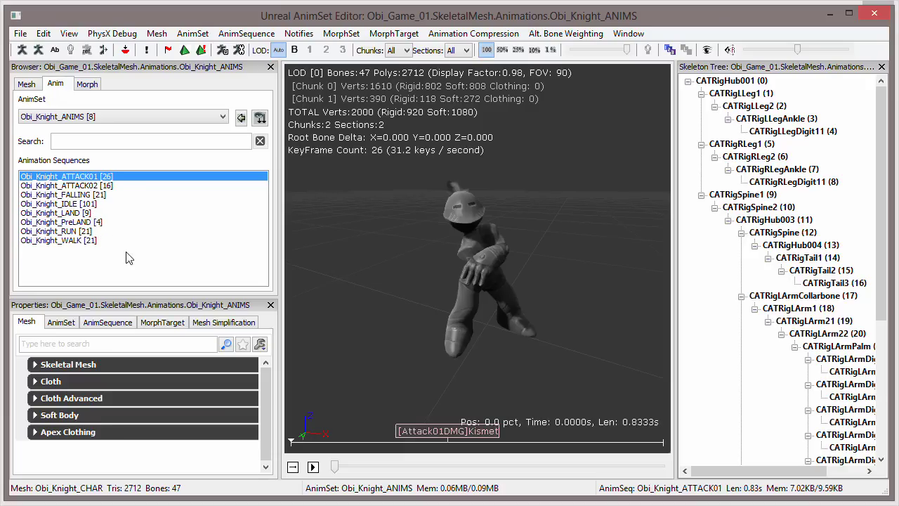
Compare the knight's RUN and WALK animation sequences by switching between them, ending on RUN
{"action": "left_click", "coordinate": [88, 232]}
{"action": "left_click", "coordinate": [88, 241]}
{"action": "left_click", "coordinate": [89, 232]}
{"action": "left_click", "coordinate": [89, 241]}
{"action": "left_click", "coordinate": [90, 232]}
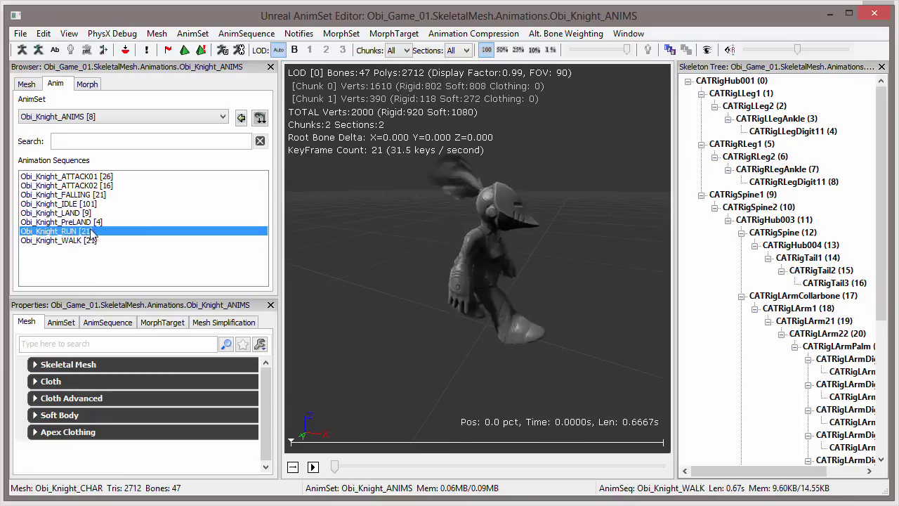
{"action": "left_click", "coordinate": [90, 240]}
{"action": "left_click", "coordinate": [89, 233]}
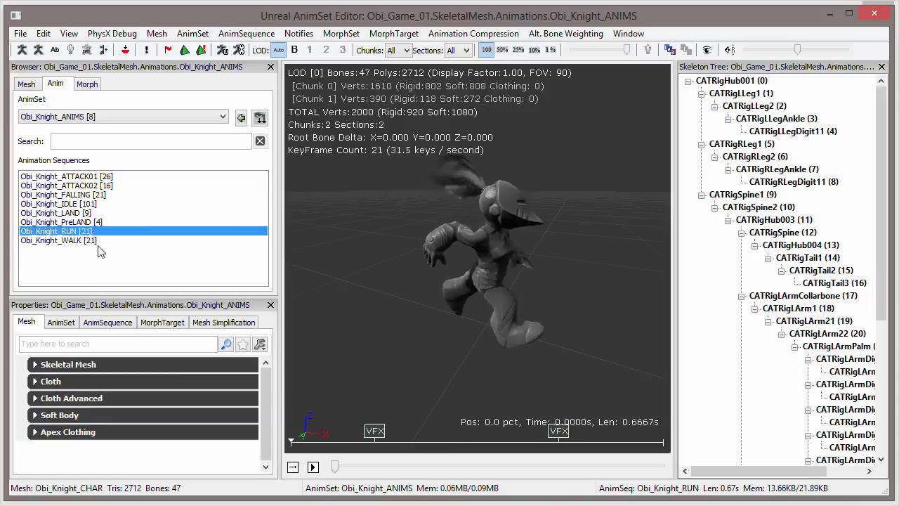
Look through the knight's FALLING, IDLE, LAND and RUN animation sequences, ending on LAND
{"action": "left_click", "coordinate": [85, 195]}
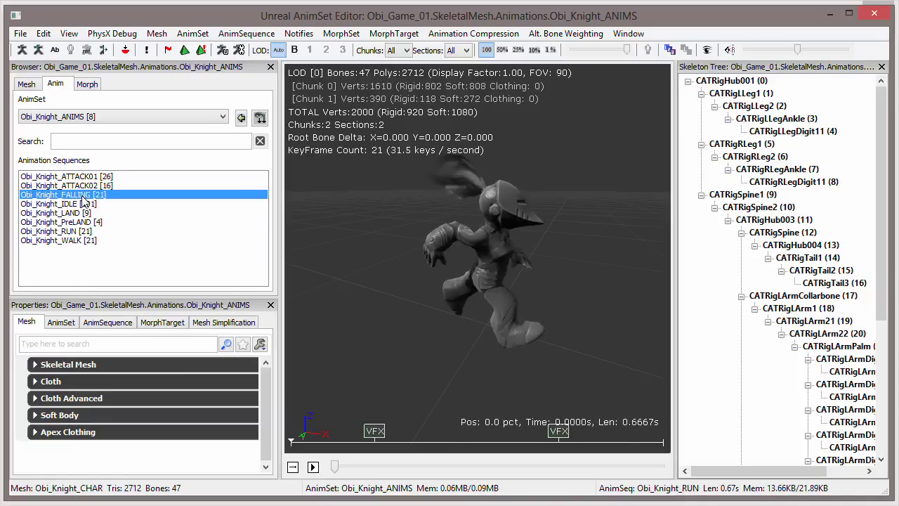
{"action": "left_click", "coordinate": [84, 204]}
{"action": "left_click", "coordinate": [84, 212]}
{"action": "left_click", "coordinate": [84, 231]}
{"action": "left_click", "coordinate": [83, 213]}
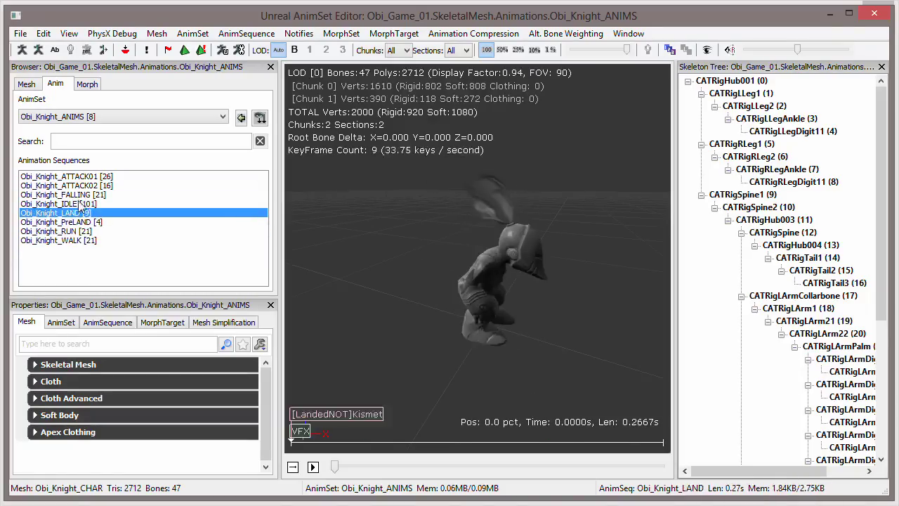
{"action": "left_click", "coordinate": [81, 204]}
{"action": "left_click", "coordinate": [85, 214]}
Compare the ATTACK01 and ATTACK02 sequences and the notifies on their timelines
{"action": "left_click", "coordinate": [90, 185]}
{"action": "left_click", "coordinate": [90, 176]}
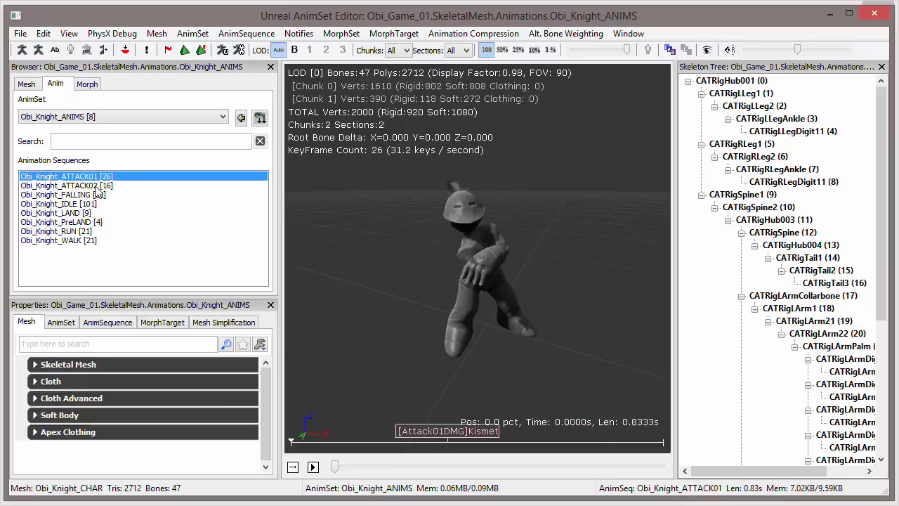
{"action": "left_click", "coordinate": [96, 187]}
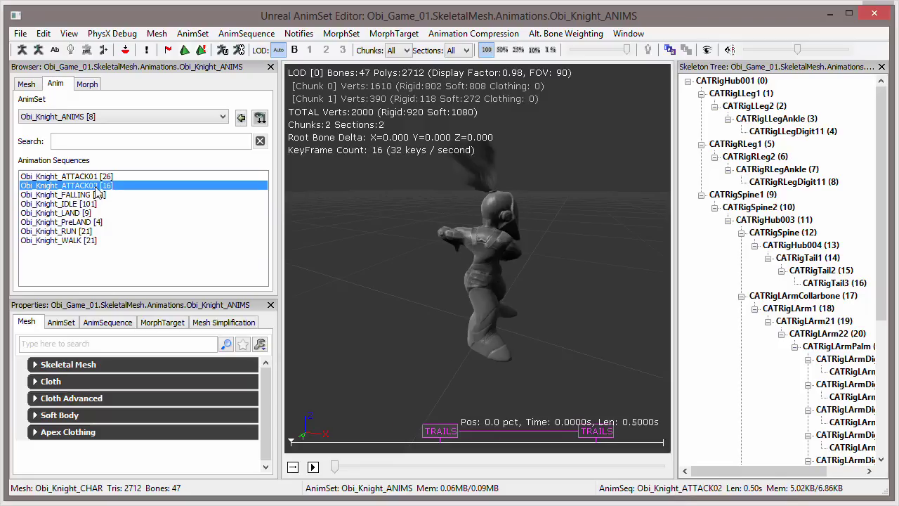
{"action": "left_click", "coordinate": [97, 176]}
Play the ATTACK02 sequence, examine the motion and its TRAILS notify from several angles, and stop playback
{"action": "left_click", "coordinate": [100, 187]}
{"action": "left_click_drag", "start_coordinate": [368, 347], "coordinate": [413, 441]}
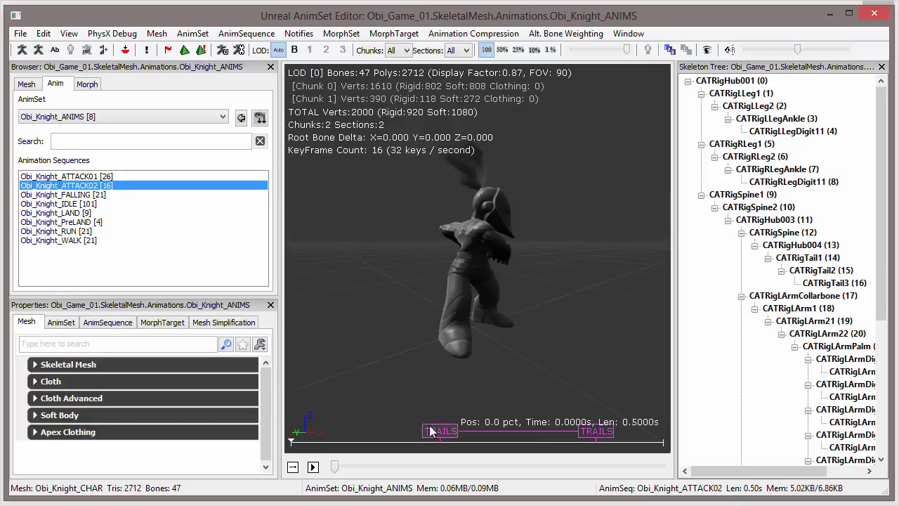
{"action": "left_click", "coordinate": [312, 468]}
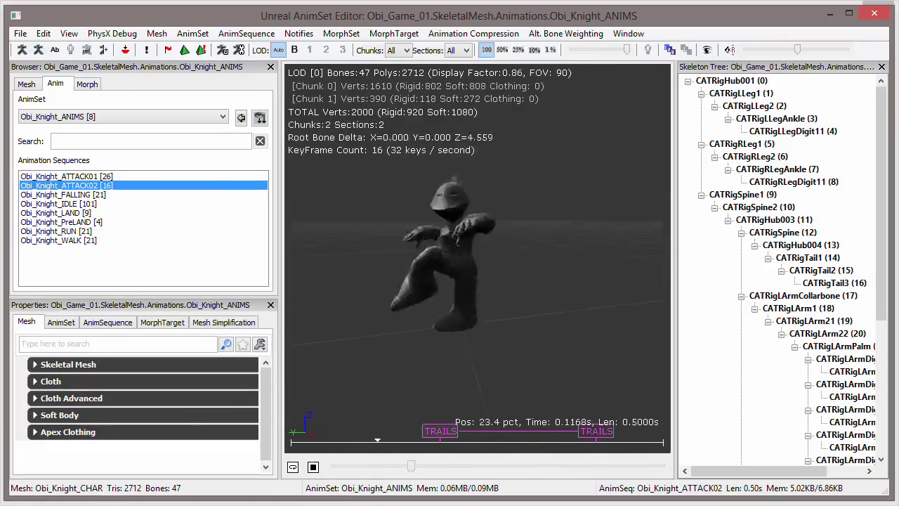
{"action": "mouse_move", "coordinate": [435, 267]}
{"action": "left_mouse_down"}
{"action": "mouse_move", "coordinate": [597, 260]}
{"action": "mouse_move", "coordinate": [442, 260]}
{"action": "left_mouse_up"}
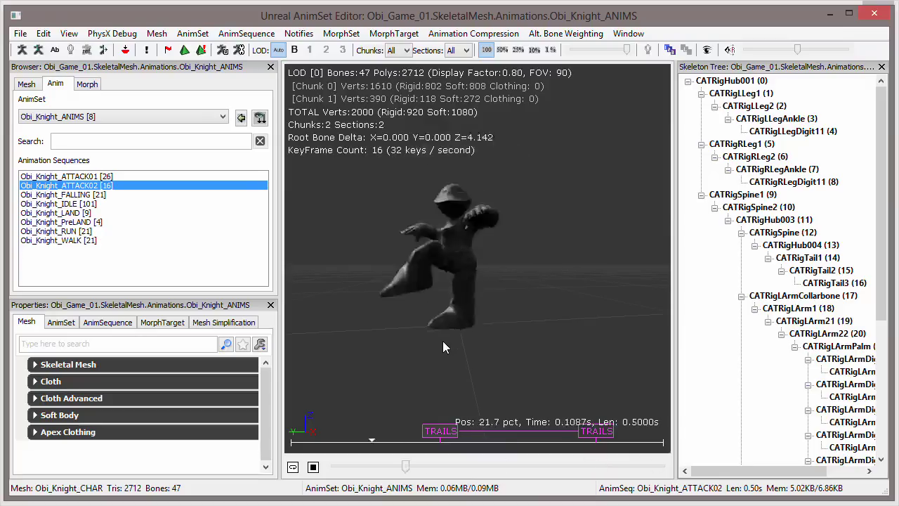
{"action": "left_click_drag", "start_coordinate": [445, 299], "coordinate": [654, 313]}
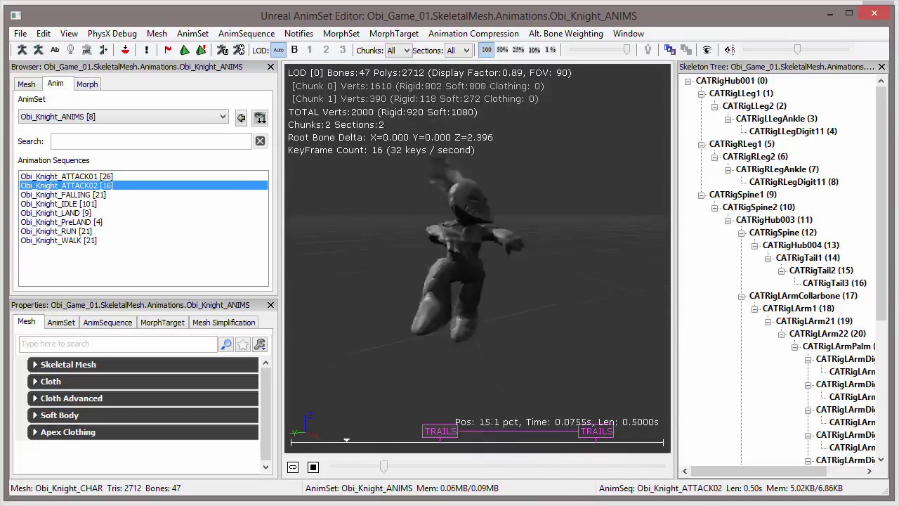
{"action": "left_click", "coordinate": [313, 468]}
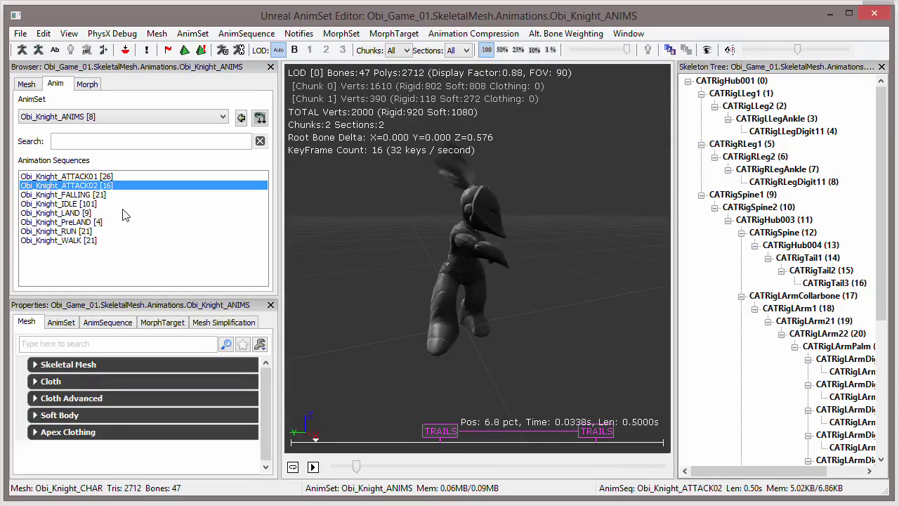
Play the RUN sequence and bring up the notifies in its AnimSequence properties
{"action": "left_click", "coordinate": [82, 231]}
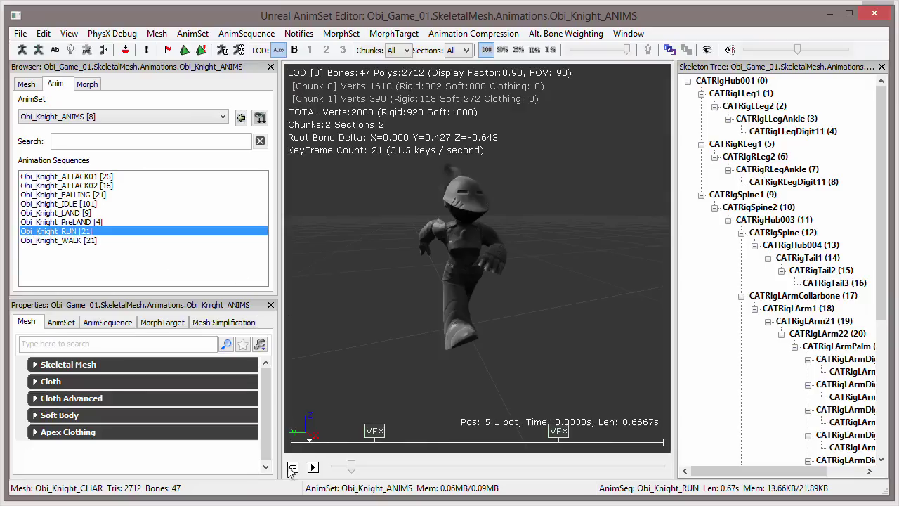
{"action": "left_click", "coordinate": [313, 468]}
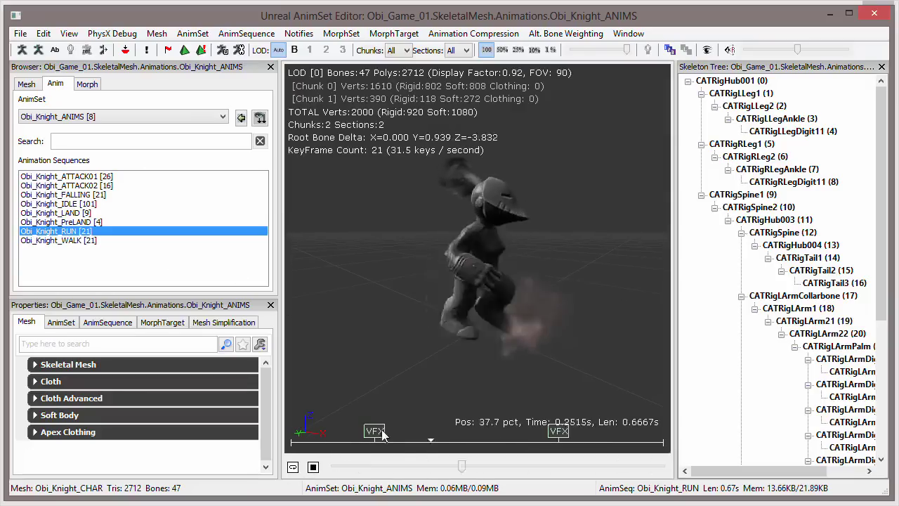
{"action": "left_click", "coordinate": [86, 324]}
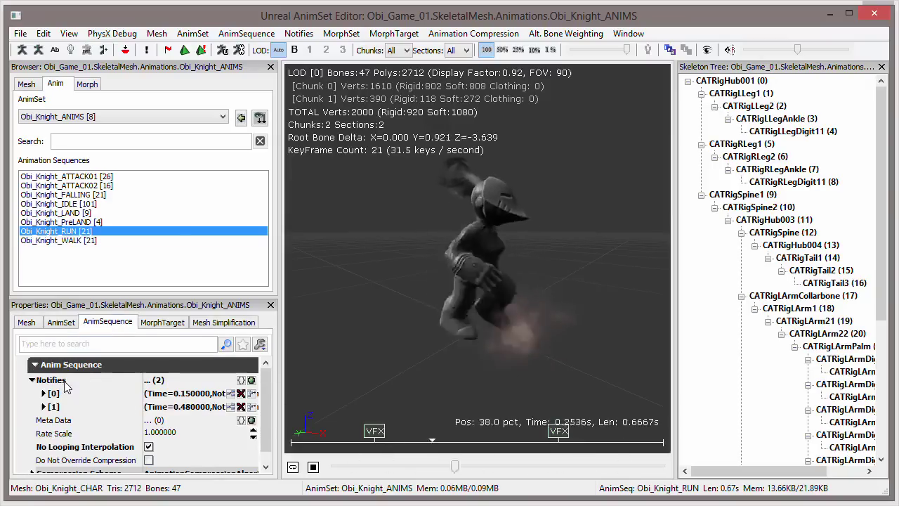
{"action": "left_click_drag", "start_coordinate": [265, 386], "coordinate": [270, 416]}
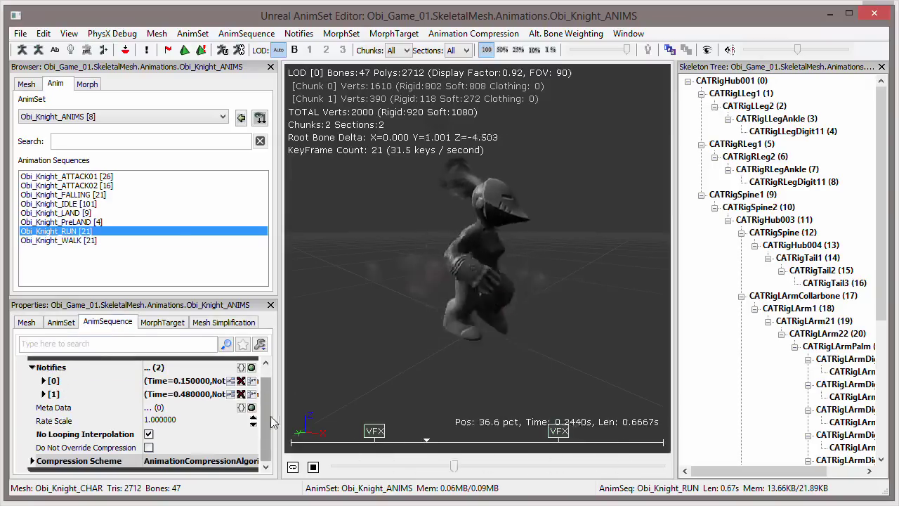
Expand the RUN sequence's first notify and examine its particle template and Bone Name settings
{"action": "left_click", "coordinate": [49, 383]}
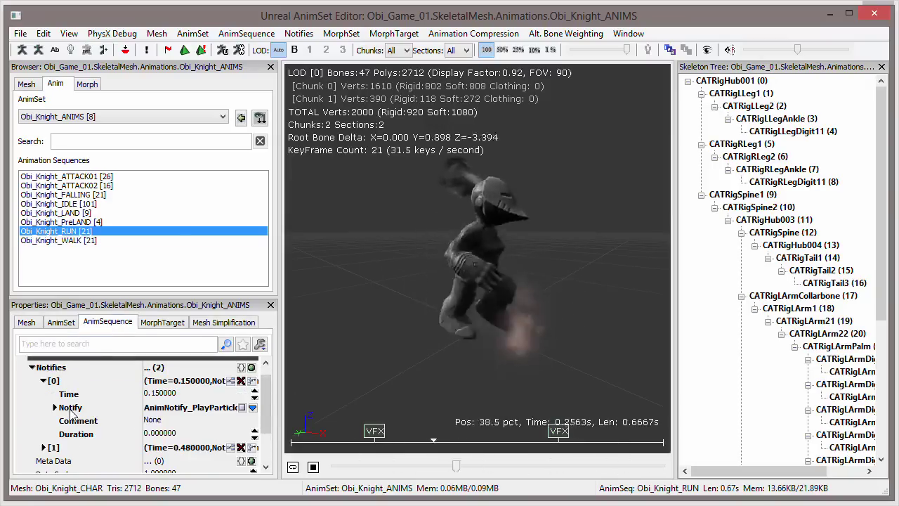
{"action": "left_click", "coordinate": [54, 407]}
{"action": "mouse_move", "coordinate": [269, 384]}
{"action": "left_mouse_down"}
{"action": "mouse_move", "coordinate": [266, 410]}
{"action": "mouse_move", "coordinate": [267, 392]}
{"action": "left_mouse_up"}
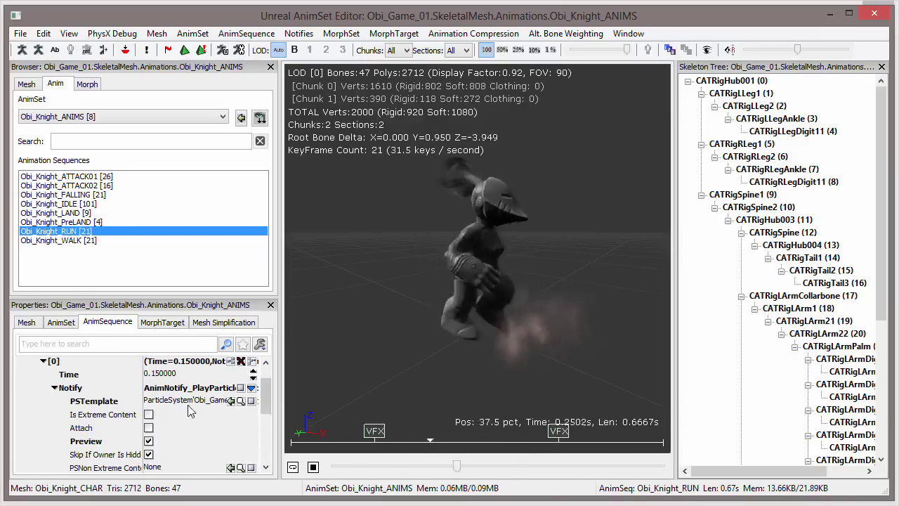
{"action": "left_click_drag", "start_coordinate": [270, 395], "coordinate": [269, 422]}
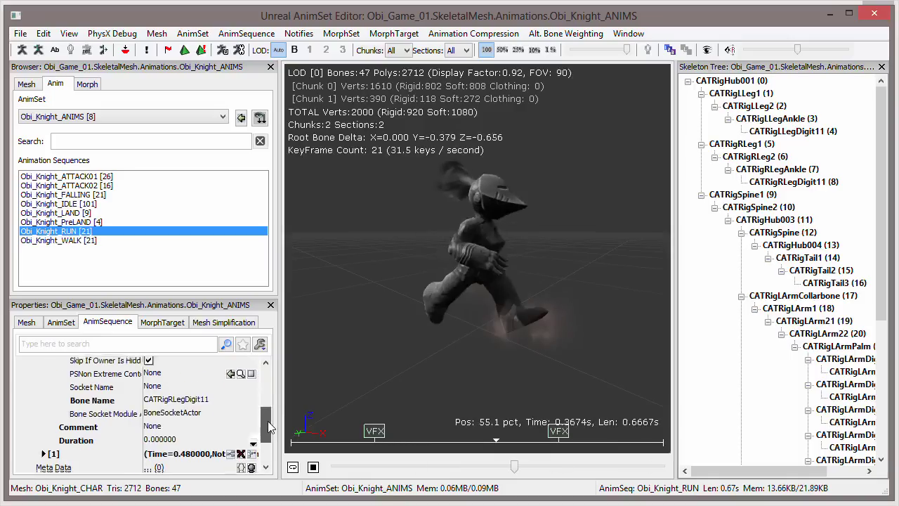
{"action": "left_click", "coordinate": [179, 399]}
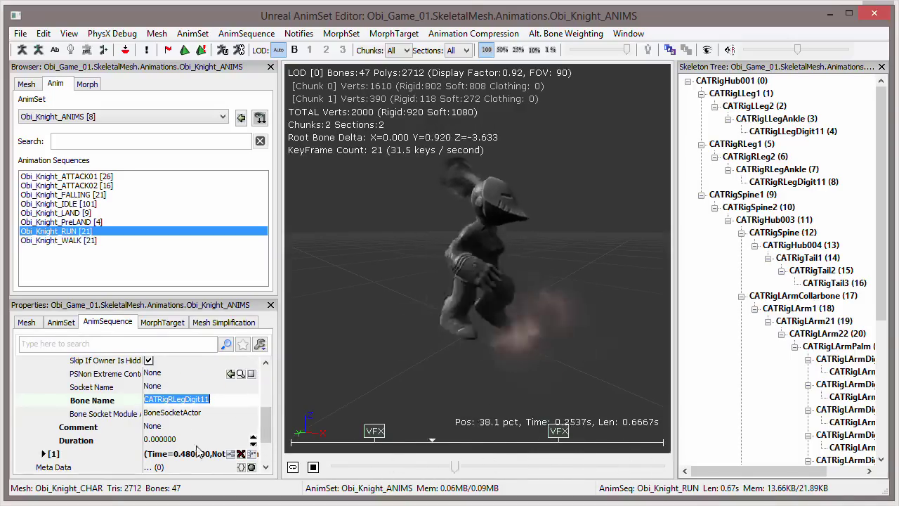
{"action": "scroll", "coordinate": [267, 428], "scroll_direction": "up", "scroll_amount": 3}
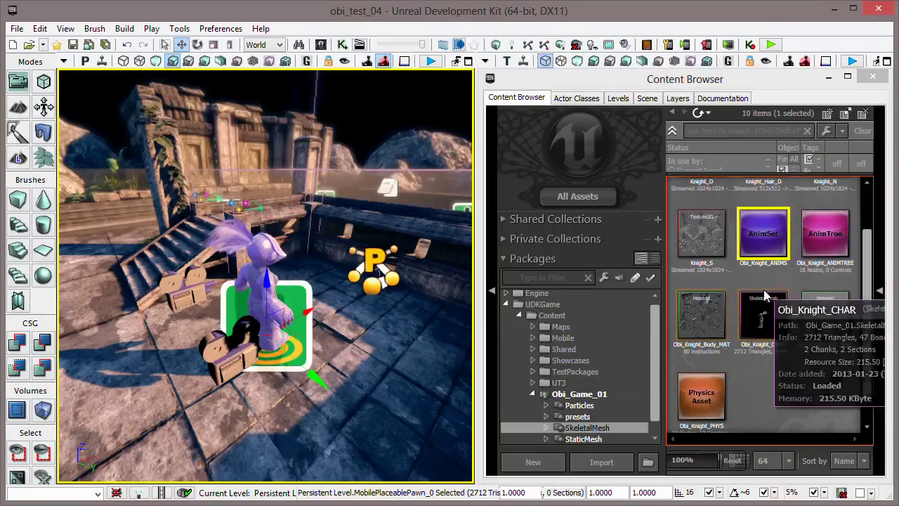
Open the Obi_Knight_ANIMTREE asset in the AnimTree Editor and enlarge the node graph area to show more of the tree
{"action": "double_click", "coordinate": [825, 233]}
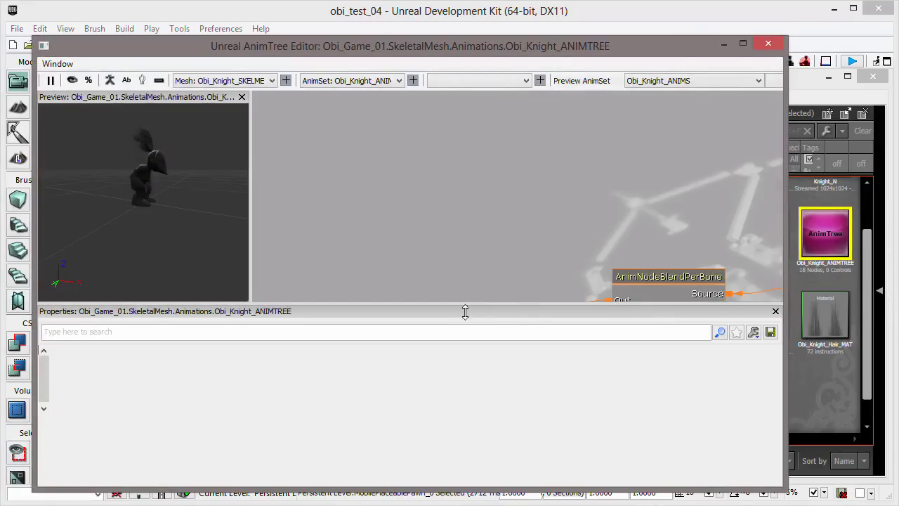
{"action": "left_click_drag", "start_coordinate": [464, 310], "coordinate": [461, 443]}
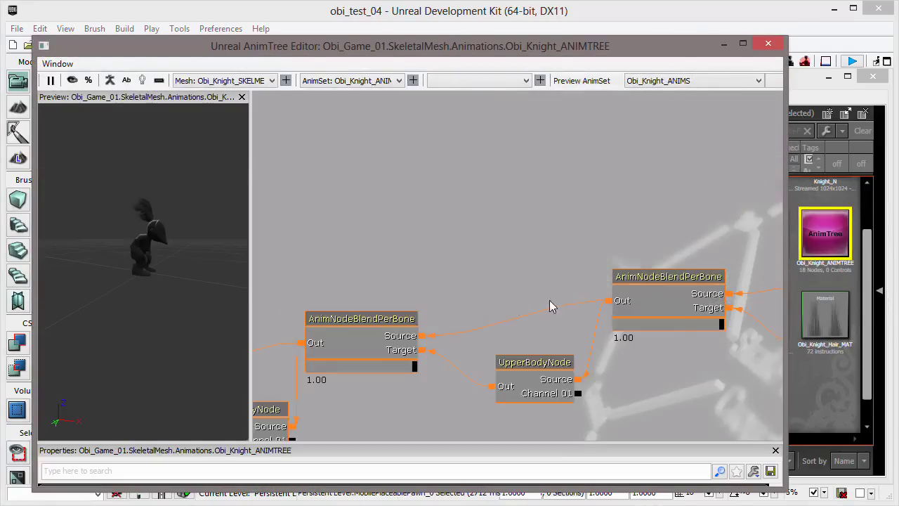
{"action": "left_click_drag", "start_coordinate": [550, 300], "coordinate": [557, 140]}
{"action": "scroll", "coordinate": [443, 248], "scroll_direction": "down", "scroll_amount": 5}
{"action": "left_click_drag", "start_coordinate": [373, 270], "coordinate": [352, 314]}
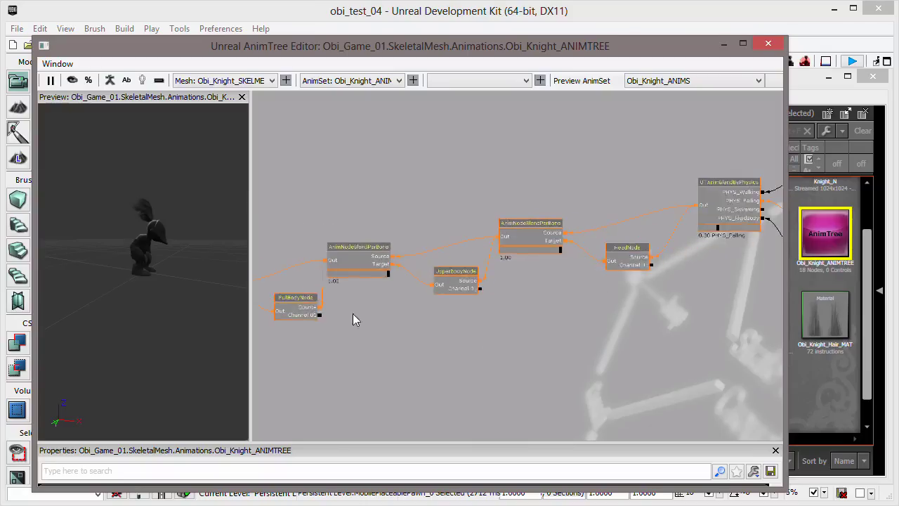
Survey the UTAnimBlendByPhysics node and the blend and sequence nodes that feed it
{"action": "left_click_drag", "start_coordinate": [559, 327], "coordinate": [327, 338]}
{"action": "left_click_drag", "start_coordinate": [516, 309], "coordinate": [365, 340]}
{"action": "scroll", "coordinate": [652, 278], "scroll_direction": "up", "scroll_amount": 3}
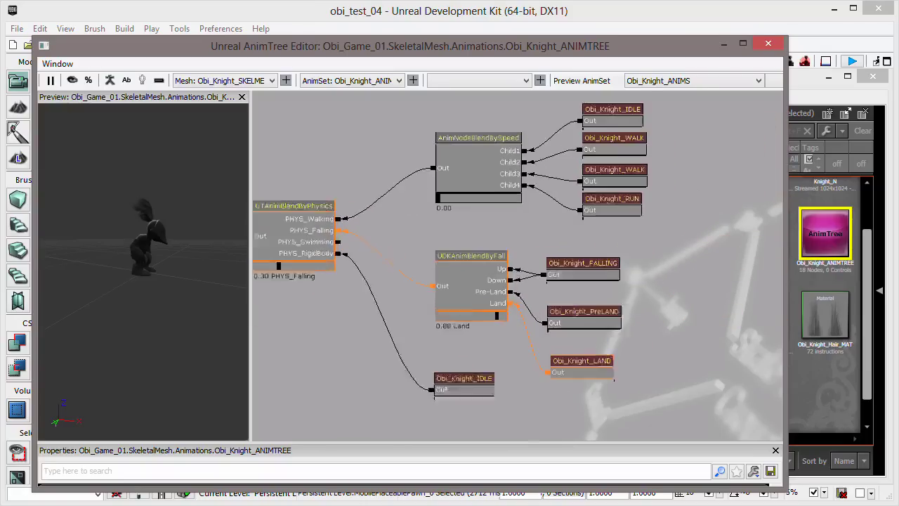
{"action": "left_click_drag", "start_coordinate": [407, 235], "coordinate": [504, 231]}
{"action": "scroll", "coordinate": [504, 230], "scroll_direction": "up", "scroll_amount": 2}
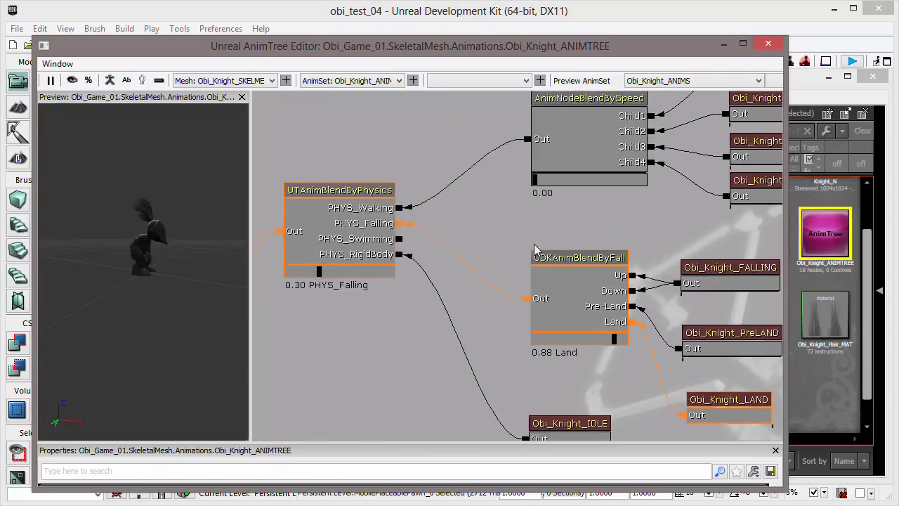
Trace the graph back to the AnimTree root and follow its AnimNodeBlendPerBone chain through to the HeadNode
{"action": "left_click_drag", "start_coordinate": [312, 348], "coordinate": [667, 293]}
{"action": "scroll", "coordinate": [388, 273], "scroll_direction": "down", "scroll_amount": 4}
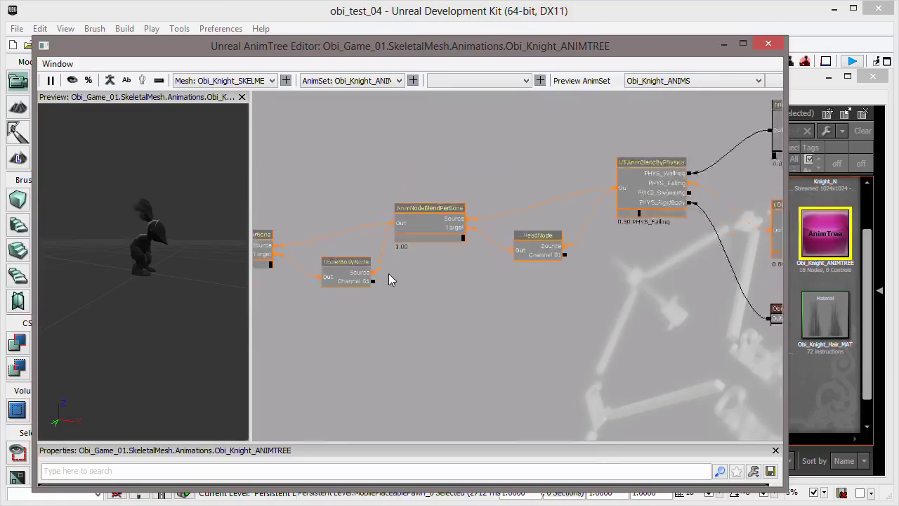
{"action": "left_click_drag", "start_coordinate": [389, 273], "coordinate": [606, 251]}
{"action": "left_click_drag", "start_coordinate": [426, 347], "coordinate": [539, 304]}
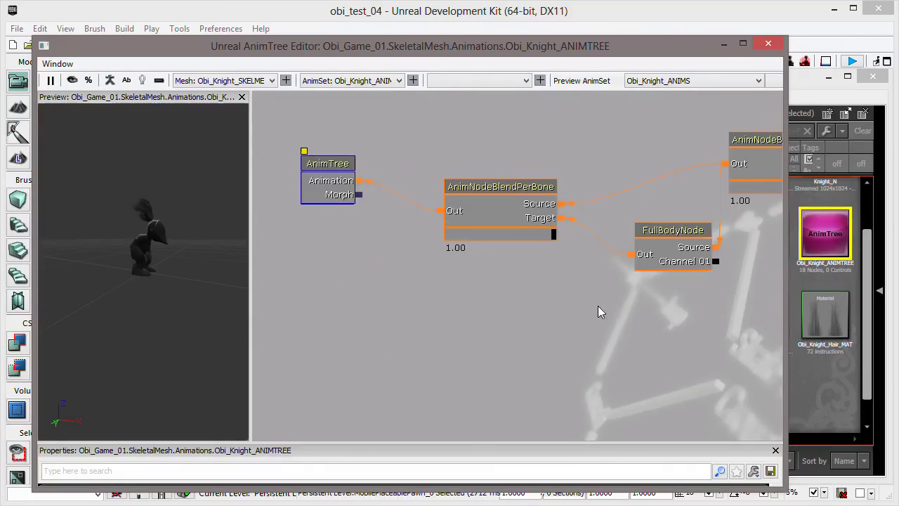
{"action": "left_click_drag", "start_coordinate": [667, 331], "coordinate": [442, 326]}
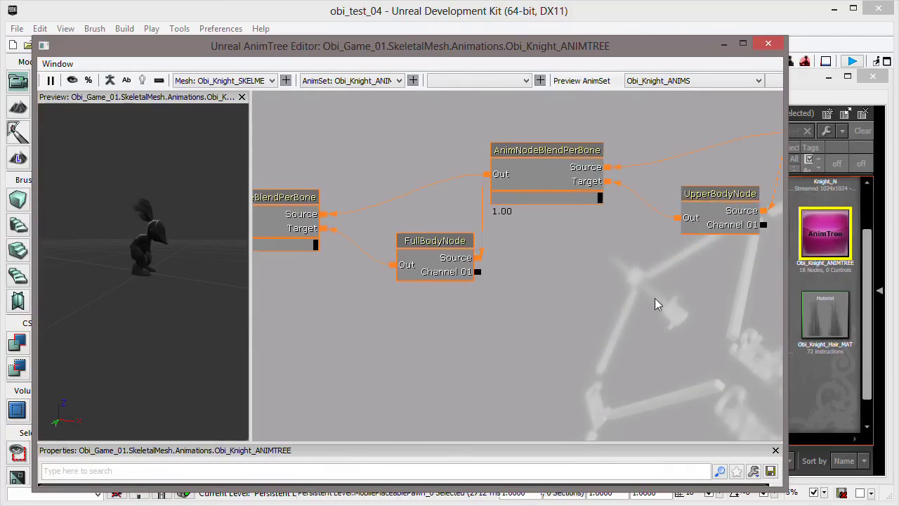
{"action": "left_click_drag", "start_coordinate": [657, 302], "coordinate": [264, 332]}
{"action": "left_click_drag", "start_coordinate": [512, 322], "coordinate": [440, 331]}
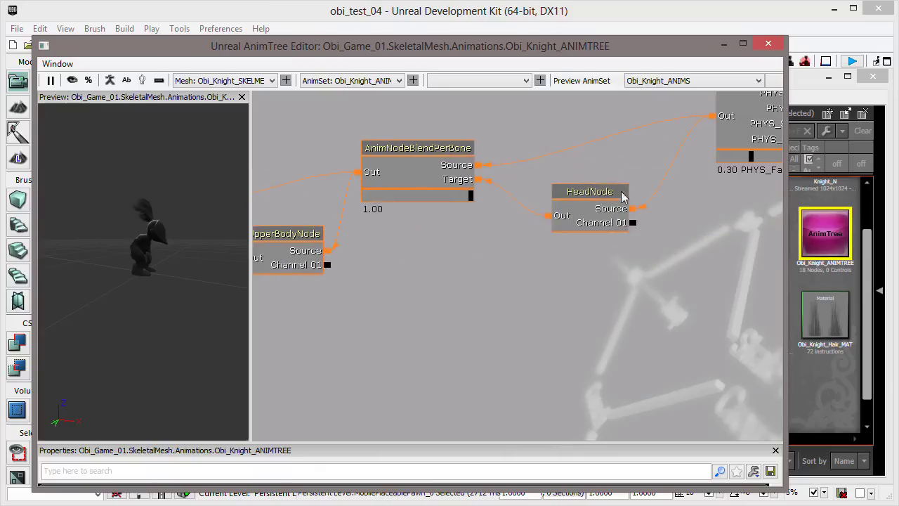
Compare how the FullBodyNode, UpperBodyNode and HeadNode slots connect to the AnimNodeBlendPerBone nodes along the chain
{"action": "left_click_drag", "start_coordinate": [367, 295], "coordinate": [483, 290]}
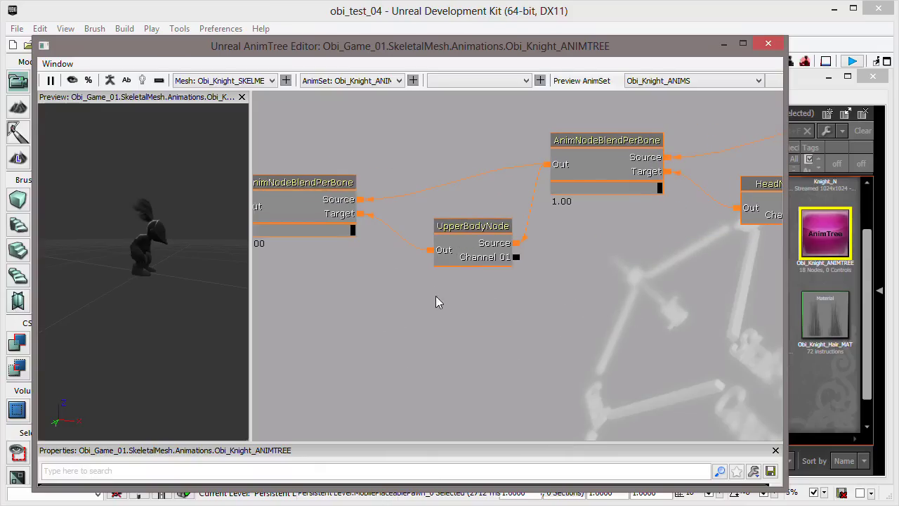
{"action": "left_click_drag", "start_coordinate": [386, 304], "coordinate": [402, 307]}
{"action": "left_click_drag", "start_coordinate": [663, 283], "coordinate": [474, 296]}
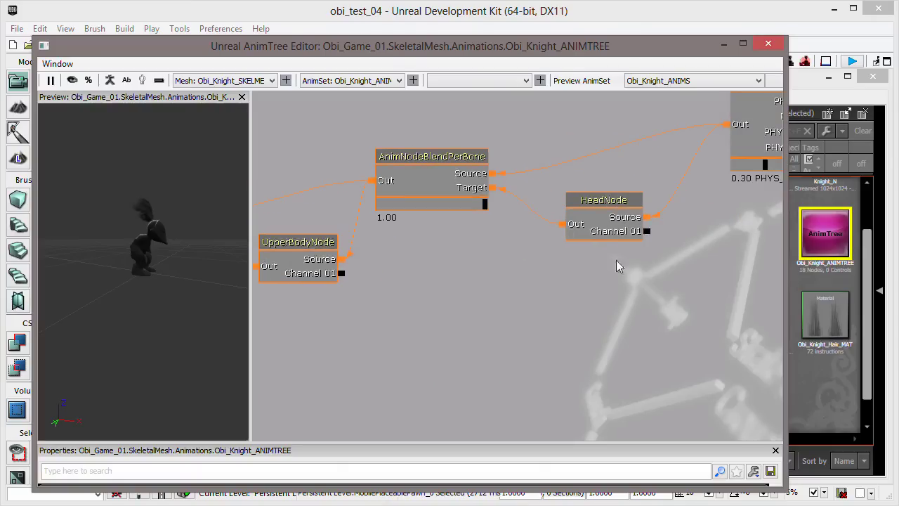
{"action": "left_click_drag", "start_coordinate": [299, 336], "coordinate": [482, 314]}
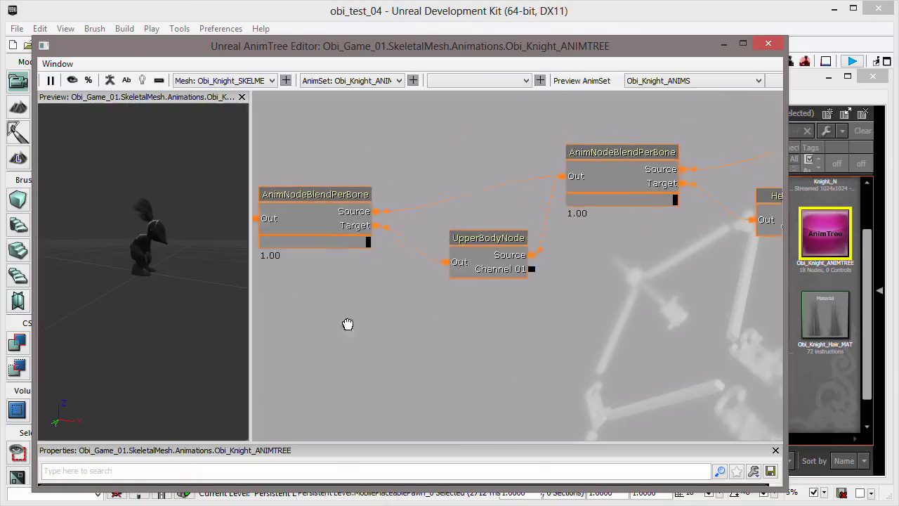
{"action": "left_click_drag", "start_coordinate": [412, 290], "coordinate": [549, 291]}
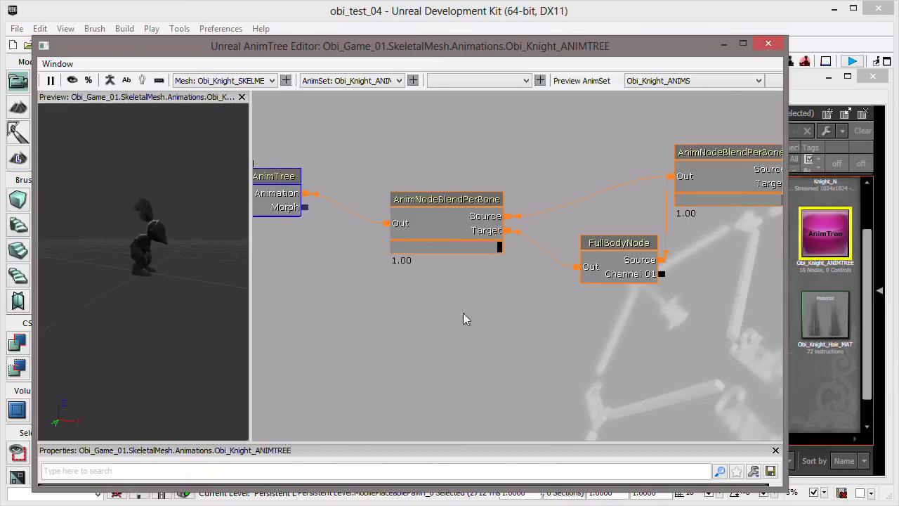
{"action": "left_click_drag", "start_coordinate": [574, 337], "coordinate": [422, 347]}
{"action": "left_click_drag", "start_coordinate": [677, 318], "coordinate": [489, 342]}
{"action": "left_click_drag", "start_coordinate": [667, 327], "coordinate": [529, 338]}
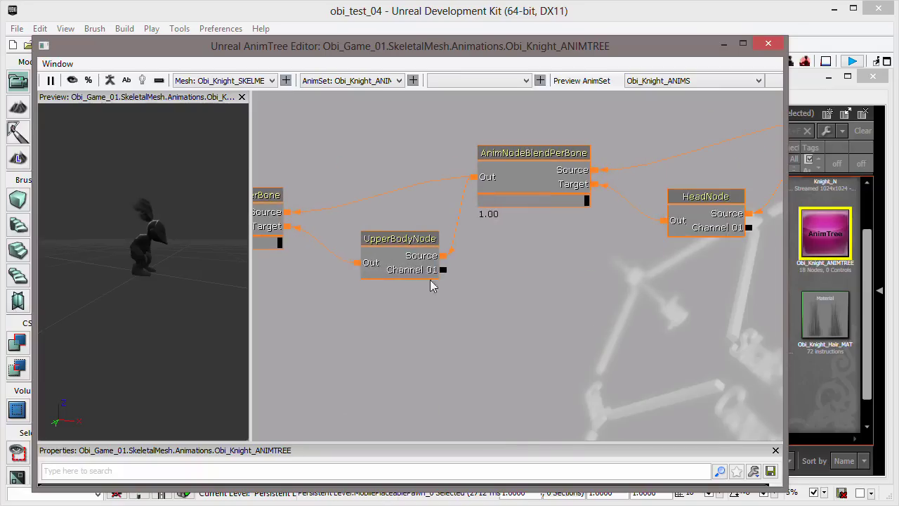
{"action": "left_click_drag", "start_coordinate": [527, 274], "coordinate": [474, 290]}
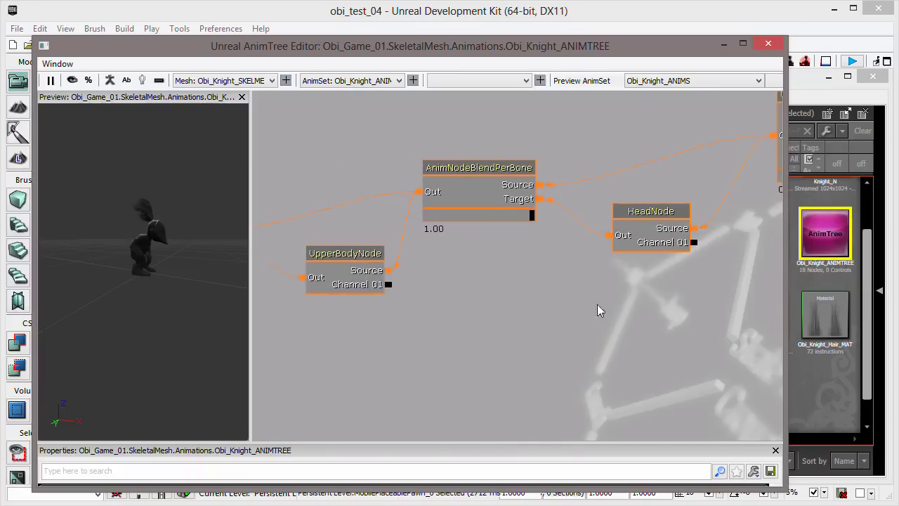
{"action": "left_click_drag", "start_coordinate": [671, 288], "coordinate": [532, 318]}
Examine the walking, falling and rigid-body branches connected to the UTAnimBlendByPhysics node
{"action": "left_click_drag", "start_coordinate": [648, 318], "coordinate": [293, 343]}
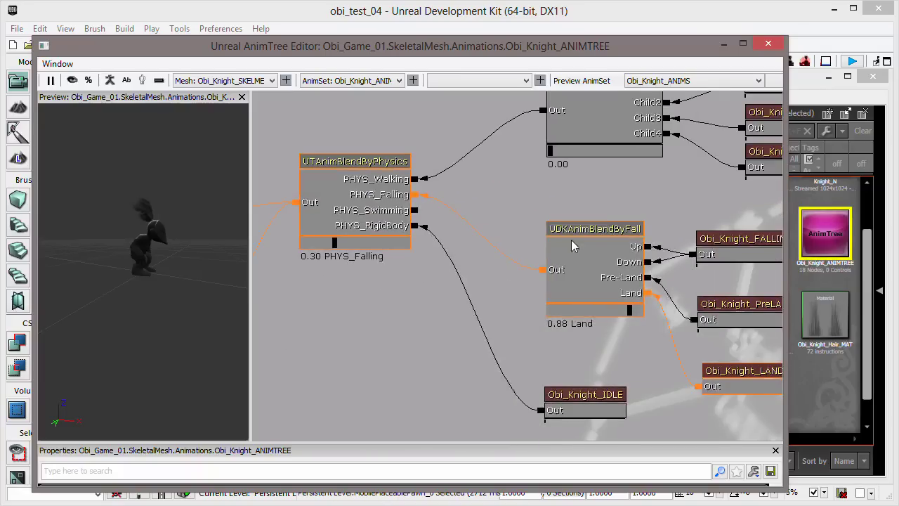
{"action": "left_click_drag", "start_coordinate": [544, 219], "coordinate": [487, 242]}
{"action": "left_click_drag", "start_coordinate": [625, 254], "coordinate": [590, 232]}
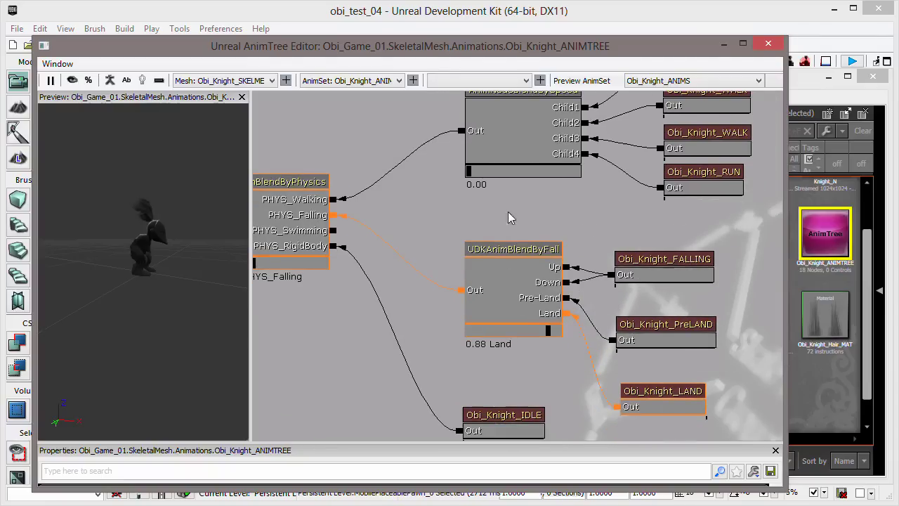
{"action": "left_click_drag", "start_coordinate": [518, 225], "coordinate": [493, 296]}
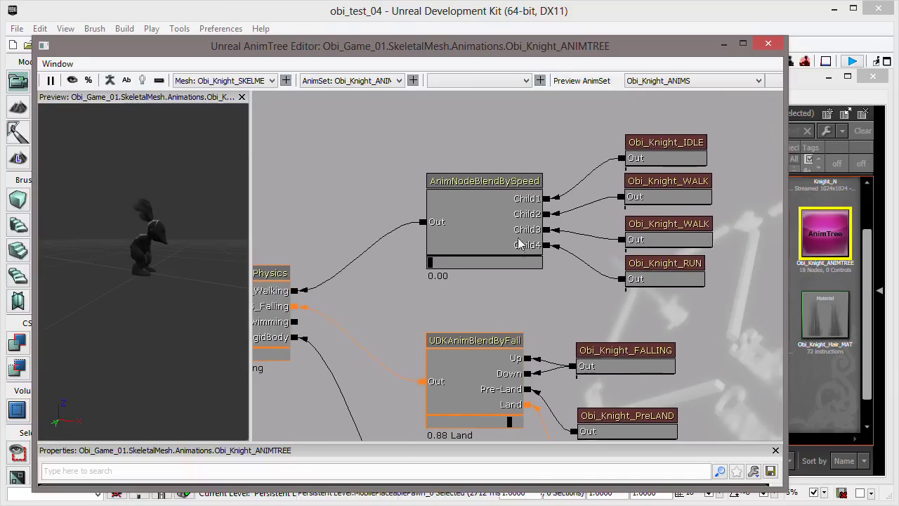
Examine the AnimNodeBlendBySpeed node and its idle, walk and run inputs, selecting the Obi_Knight_IDLE sequence node
{"action": "left_click", "coordinate": [491, 241]}
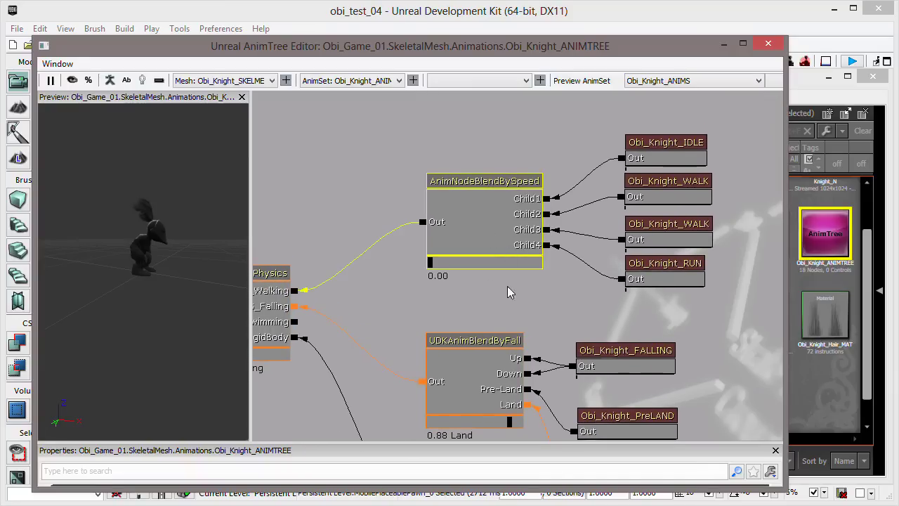
{"action": "left_click_drag", "start_coordinate": [510, 304], "coordinate": [444, 304]}
{"action": "left_click_drag", "start_coordinate": [695, 279], "coordinate": [680, 271]}
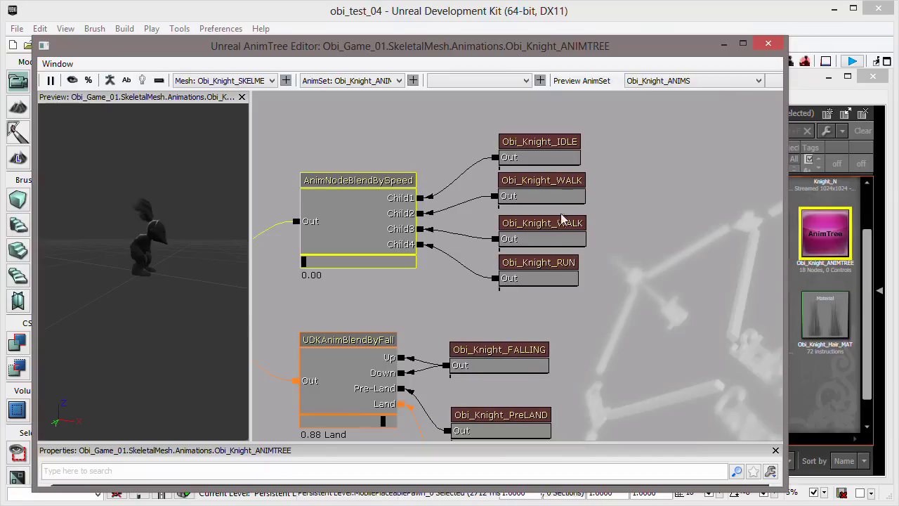
{"action": "left_click", "coordinate": [539, 146]}
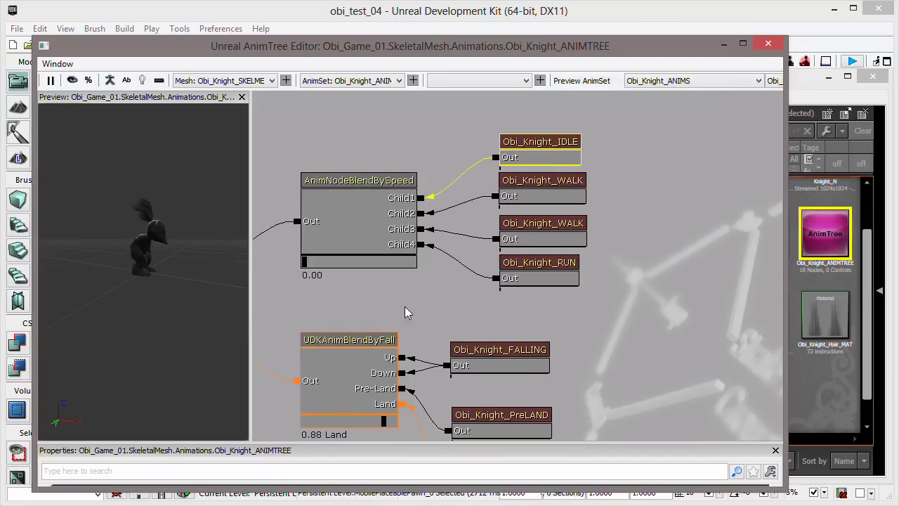
{"action": "left_click_drag", "start_coordinate": [420, 305], "coordinate": [431, 288]}
Show the AnimNodeBlendBySpeed properties and expand Constraints to compare its speed thresholds with the four child sequences
{"action": "left_click", "coordinate": [393, 205]}
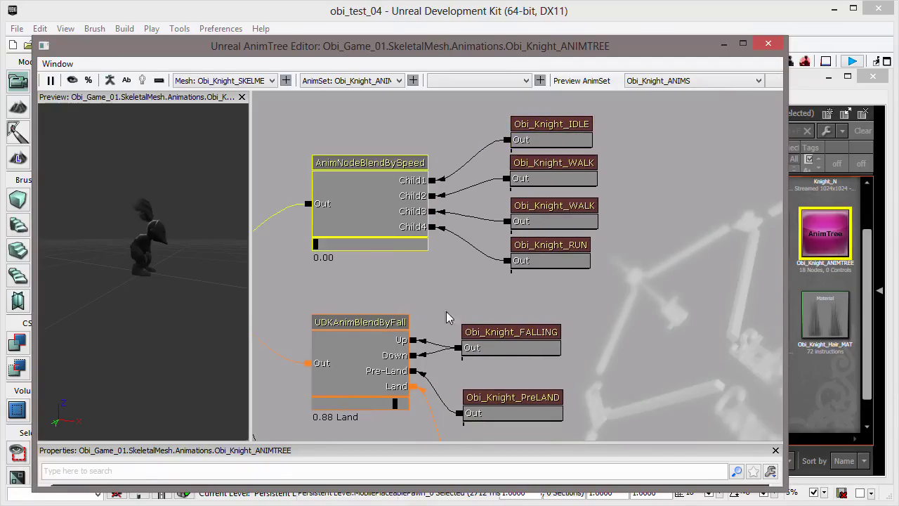
{"action": "left_click_drag", "start_coordinate": [452, 442], "coordinate": [458, 303]}
{"action": "left_click", "coordinate": [116, 352]}
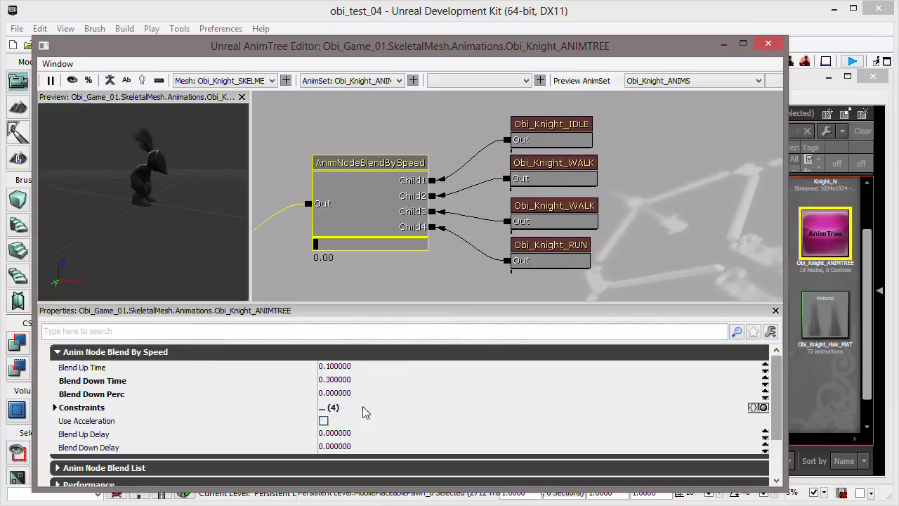
{"action": "scroll", "coordinate": [773, 390], "scroll_direction": "down", "scroll_amount": 1}
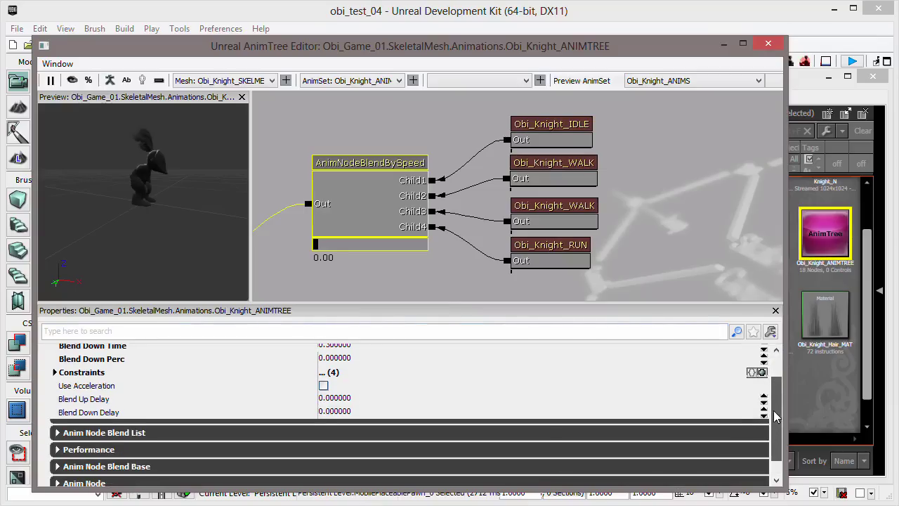
{"action": "left_click", "coordinate": [90, 387]}
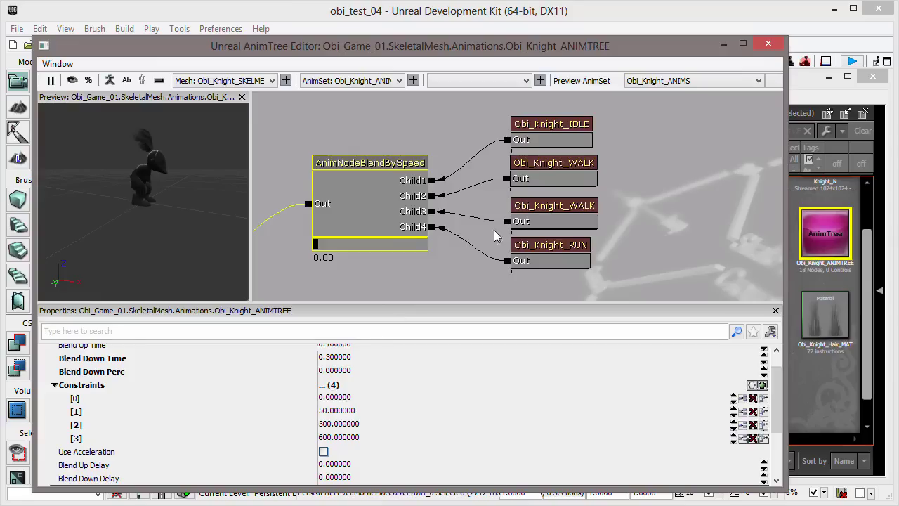
{"action": "left_click_drag", "start_coordinate": [459, 269], "coordinate": [449, 239]}
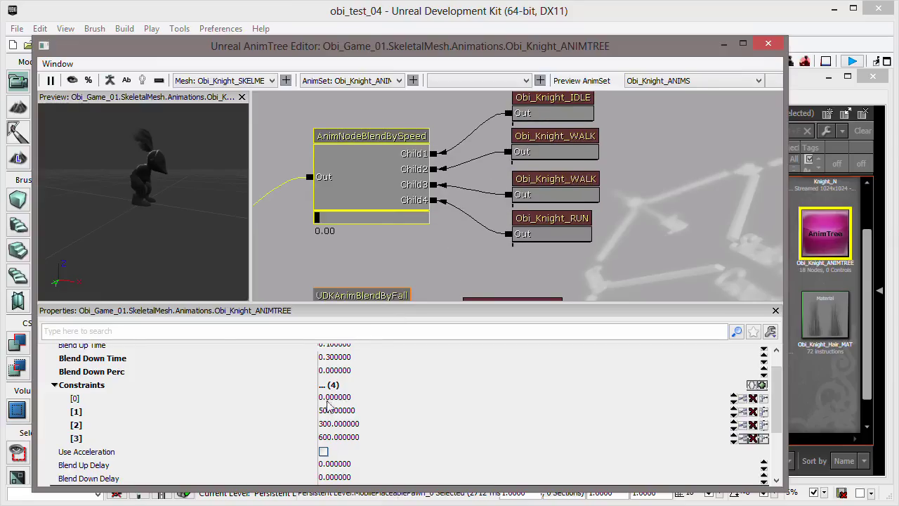
{"action": "left_click_drag", "start_coordinate": [607, 177], "coordinate": [607, 185]}
{"action": "left_click_drag", "start_coordinate": [615, 139], "coordinate": [624, 157]}
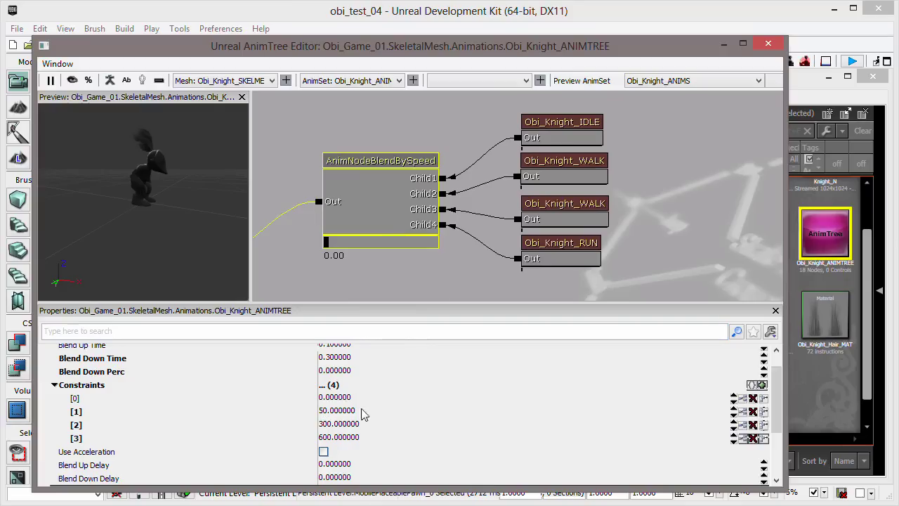
Compare the Rate settings of both Obi_Knight_WALK nodes and the Obi_Knight_RUN node with the speed constraints, and clear the selection
{"action": "left_click", "coordinate": [562, 177]}
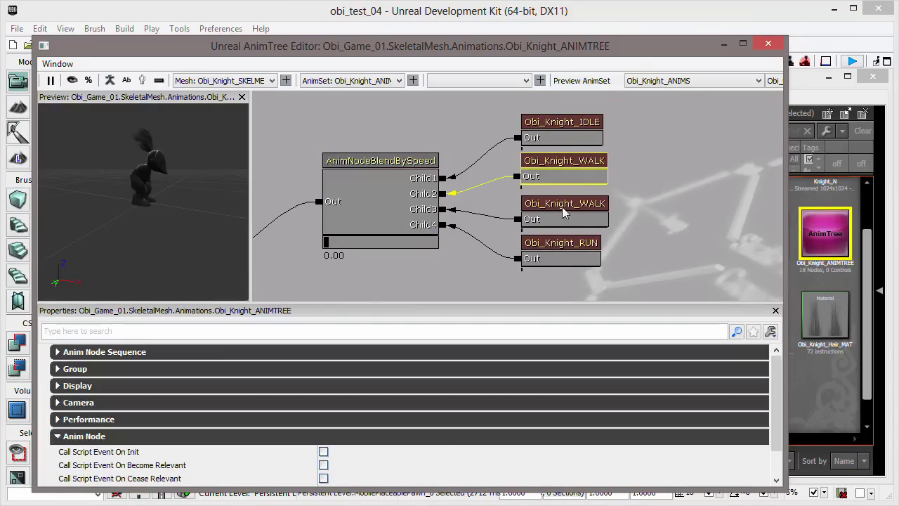
{"action": "left_click", "coordinate": [323, 354]}
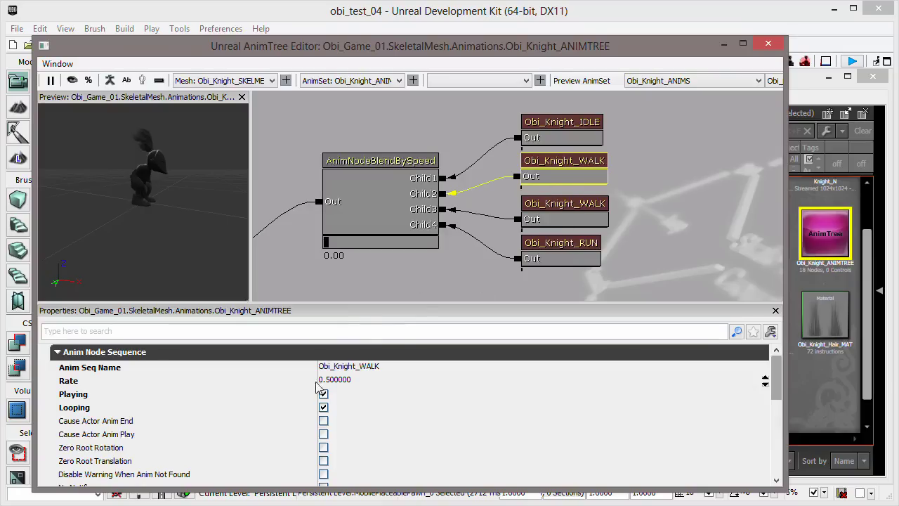
{"action": "left_click", "coordinate": [569, 214]}
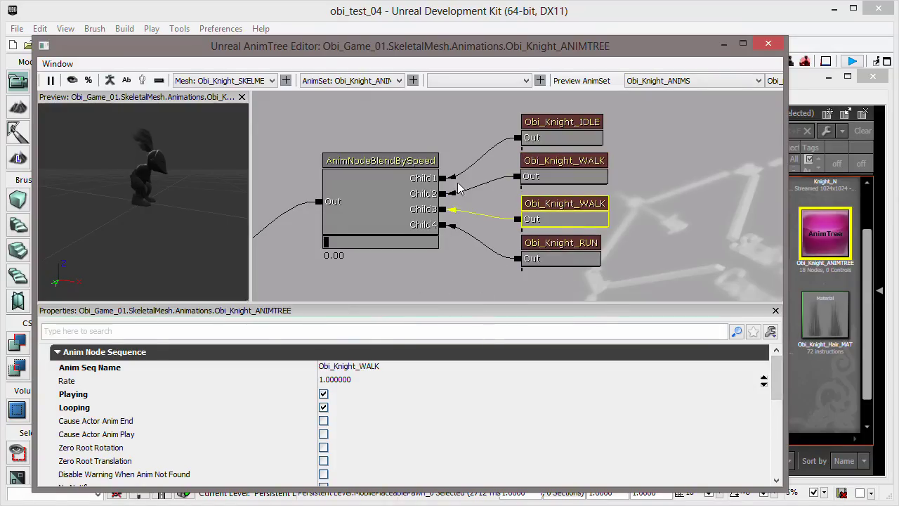
{"action": "left_click", "coordinate": [387, 193]}
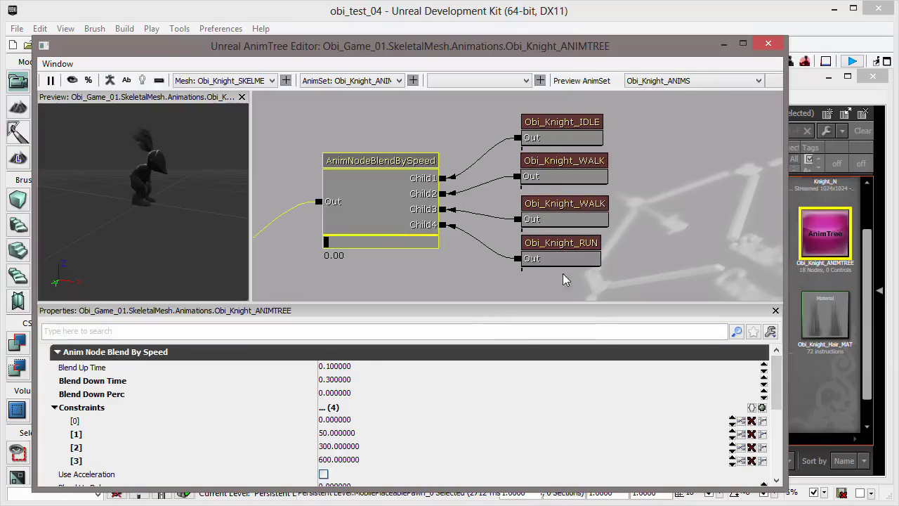
{"action": "left_click", "coordinate": [553, 257]}
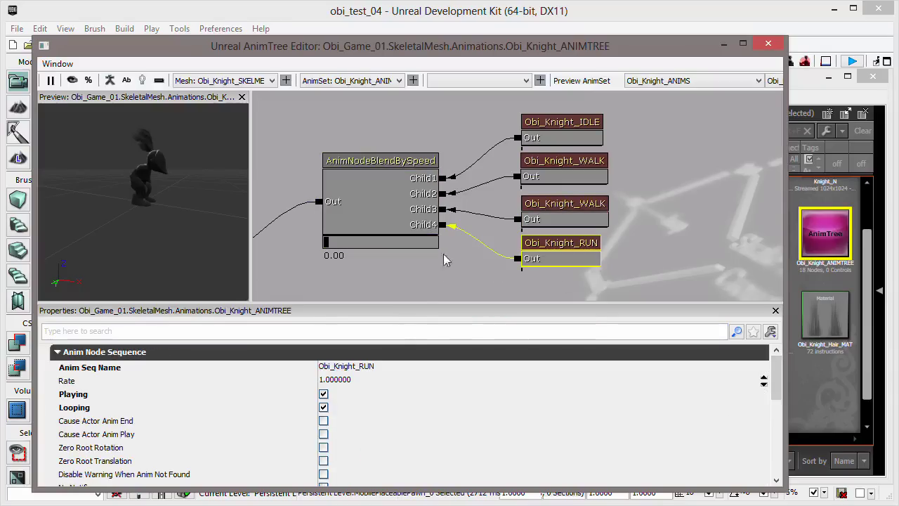
{"action": "left_click", "coordinate": [693, 178]}
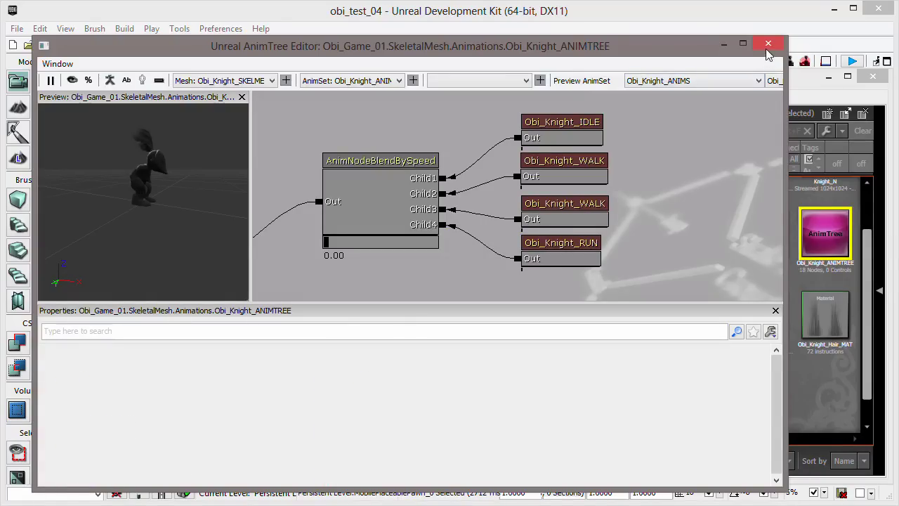
Examine the UDKAnimBlendByFall node and the falling, pre-land and land sequences connected to it
{"action": "left_click_drag", "start_coordinate": [442, 286], "coordinate": [492, 130]}
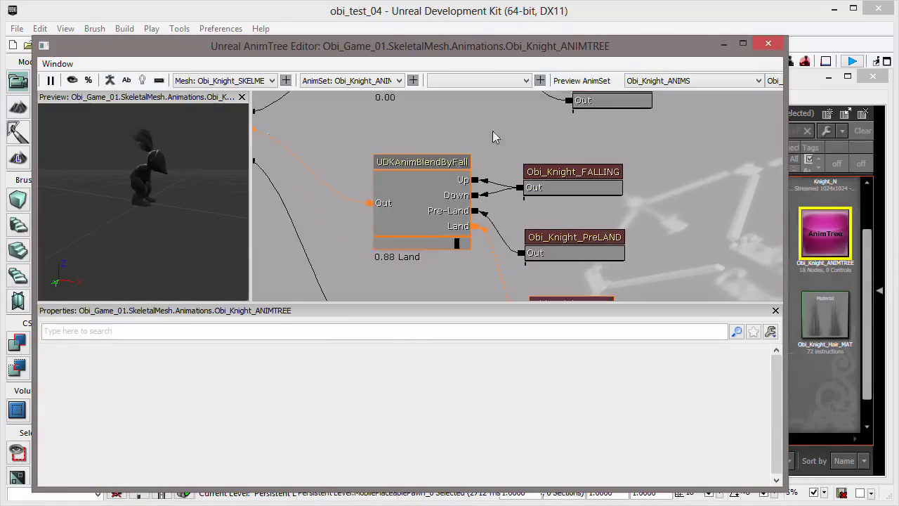
{"action": "left_click_drag", "start_coordinate": [656, 191], "coordinate": [621, 161]}
{"action": "left_click_drag", "start_coordinate": [569, 182], "coordinate": [535, 201]}
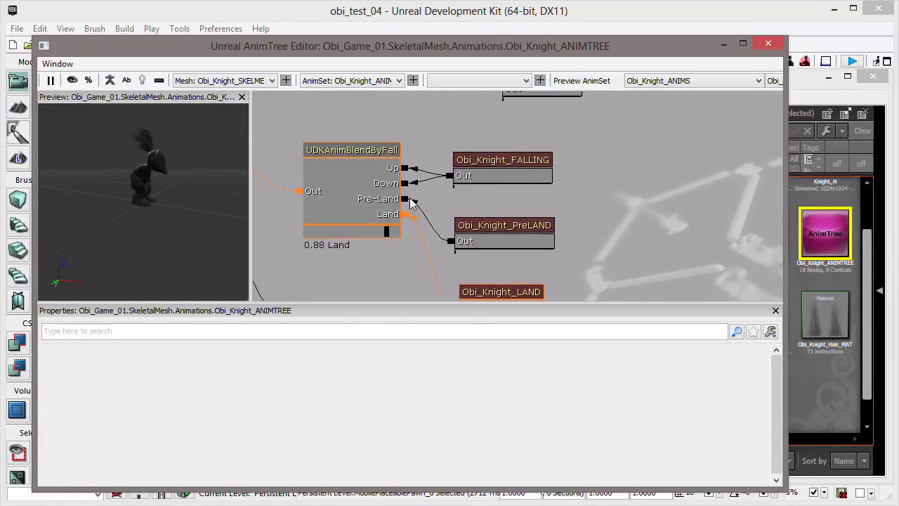
Review the UDKAnimBlendByFall node's properties and its fall, pre-land and land inputs, and close the AnimTree editor
{"action": "left_click", "coordinate": [362, 218]}
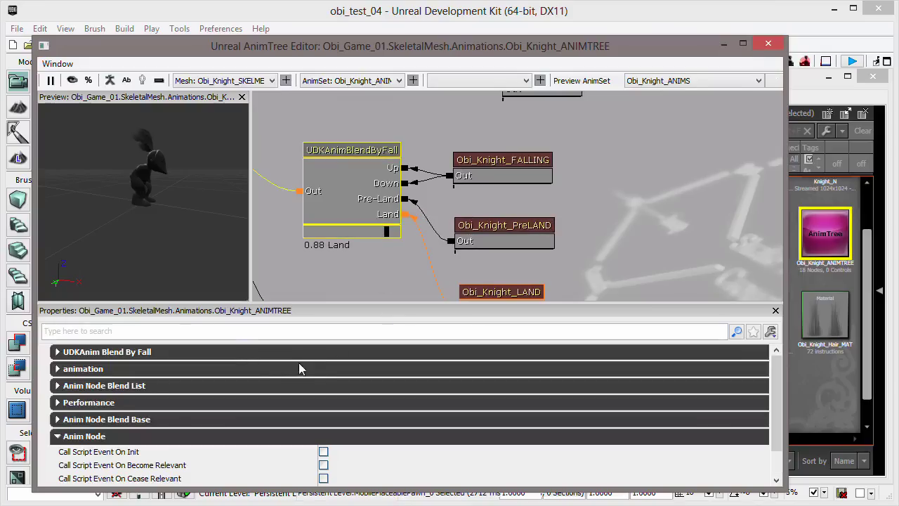
{"action": "mouse_move", "coordinate": [595, 210]}
{"action": "left_mouse_down"}
{"action": "mouse_move", "coordinate": [569, 144]}
{"action": "mouse_move", "coordinate": [591, 195]}
{"action": "left_mouse_up"}
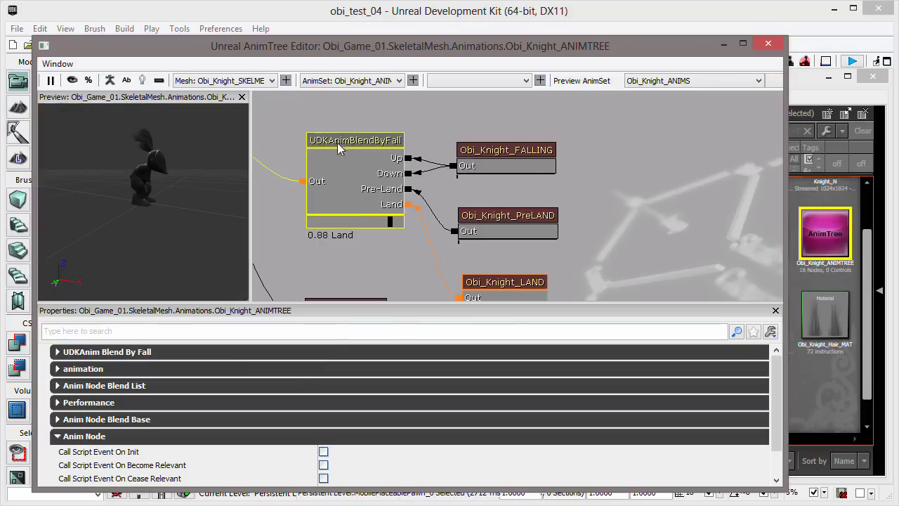
{"action": "left_click_drag", "start_coordinate": [628, 243], "coordinate": [605, 215]}
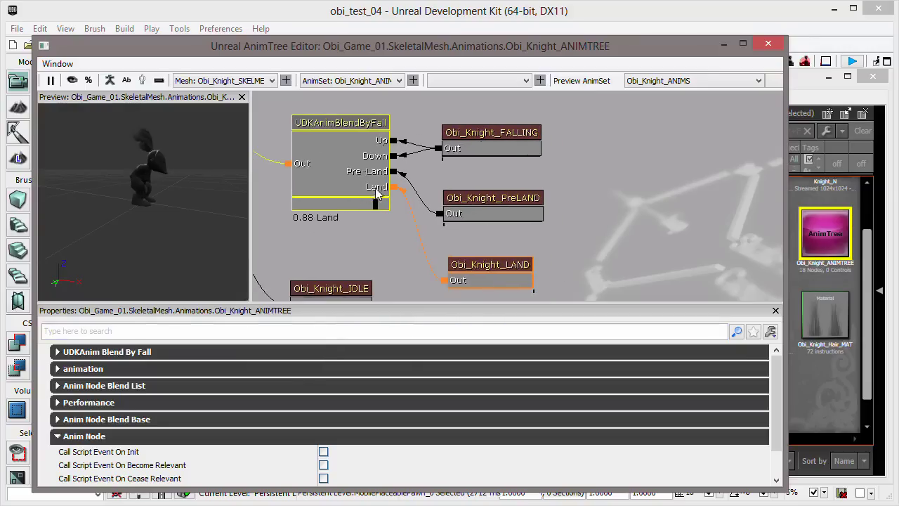
{"action": "left_click_drag", "start_coordinate": [570, 183], "coordinate": [612, 172]}
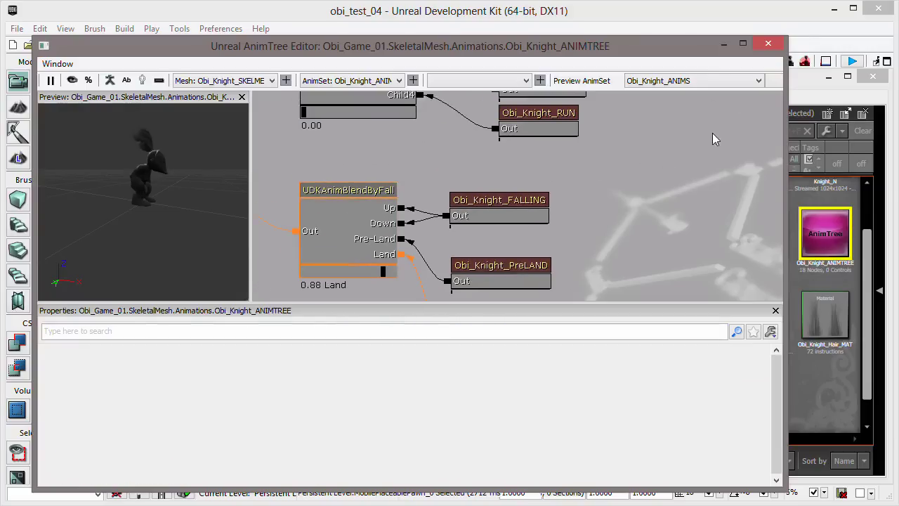
{"action": "left_click_drag", "start_coordinate": [627, 235], "coordinate": [602, 231]}
{"action": "left_click", "coordinate": [768, 44]}
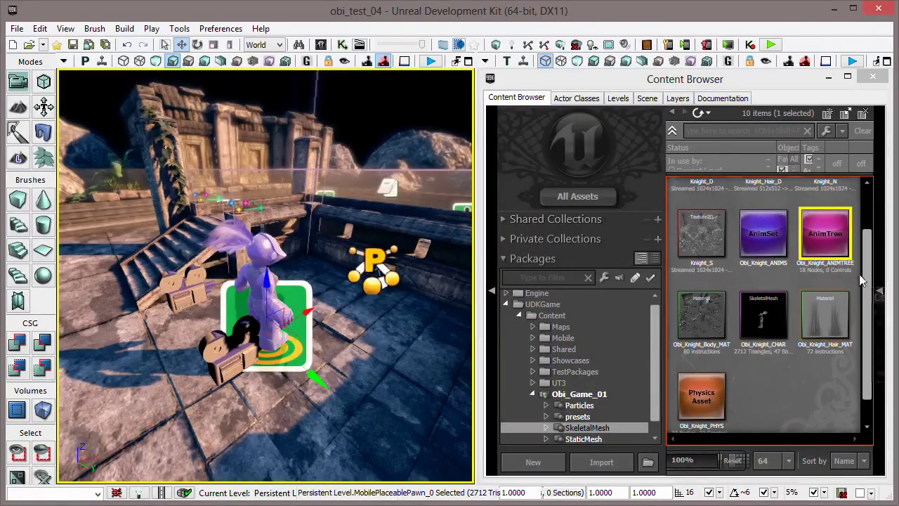
Open the Obi_Knight_PHYS physics asset and examine the knight's collision bodies from several angles
{"action": "left_click_drag", "start_coordinate": [870, 281], "coordinate": [866, 325]}
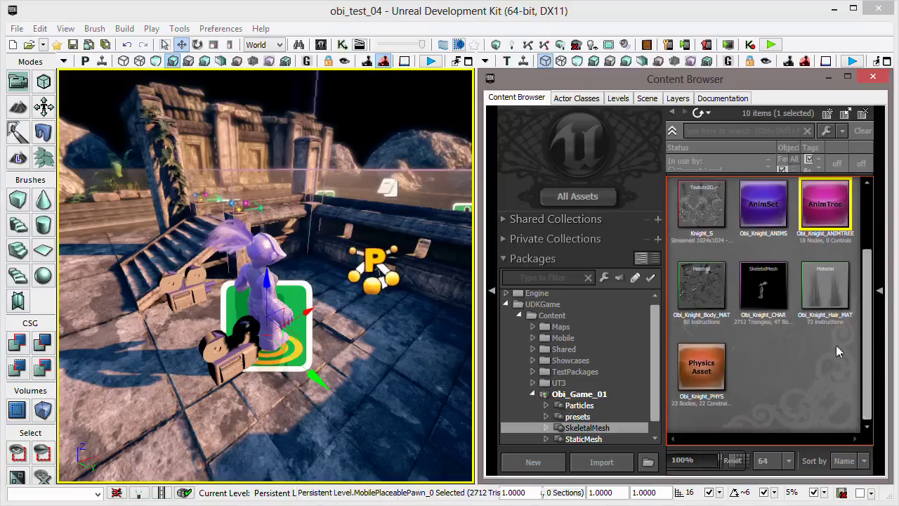
{"action": "double_click", "coordinate": [709, 378]}
{"action": "left_click_drag", "start_coordinate": [392, 303], "coordinate": [274, 225]}
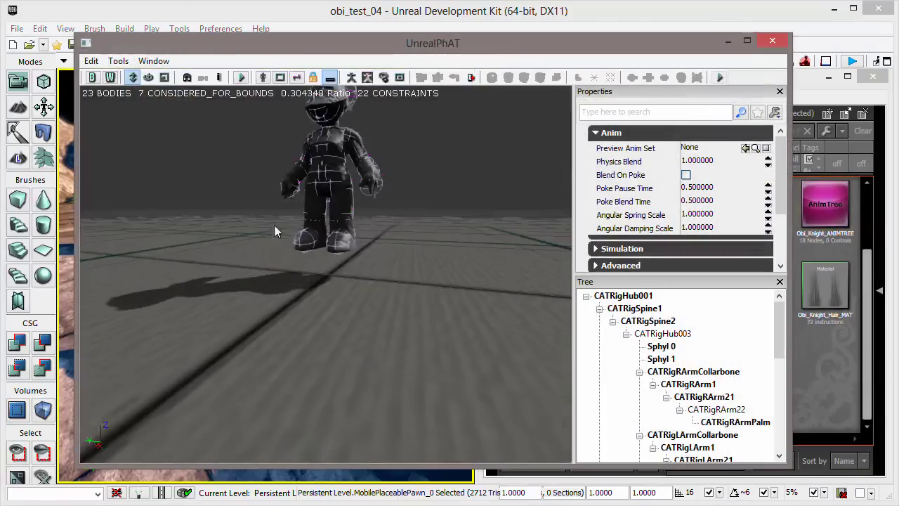
{"action": "left_click_drag", "start_coordinate": [322, 207], "coordinate": [414, 231]}
{"action": "right_click_drag", "start_coordinate": [414, 231], "coordinate": [411, 264]}
{"action": "left_click_drag", "start_coordinate": [412, 264], "coordinate": [409, 236]}
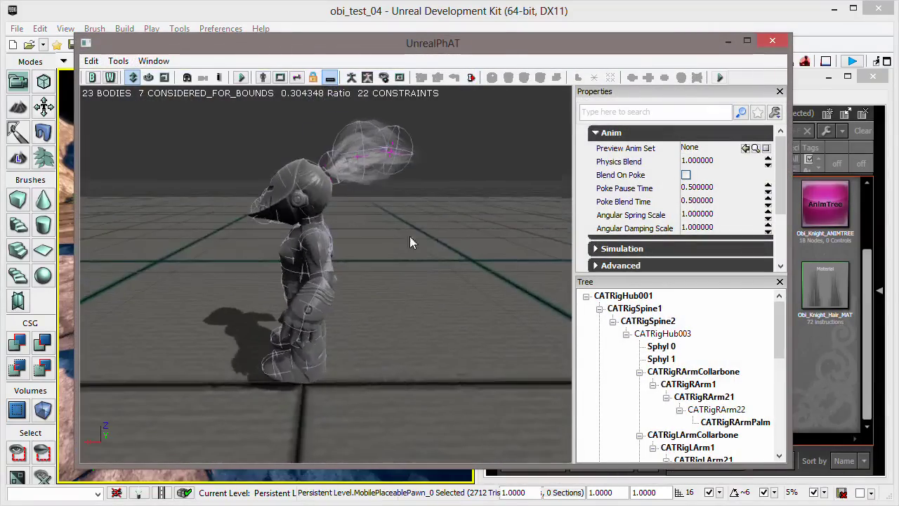
{"action": "left_click_drag", "start_coordinate": [353, 277], "coordinate": [369, 265]}
{"action": "mouse_move", "coordinate": [408, 291]}
{"action": "left_mouse_down"}
{"action": "mouse_move", "coordinate": [355, 289]}
{"action": "mouse_move", "coordinate": [398, 304]}
{"action": "mouse_move", "coordinate": [386, 302]}
{"action": "mouse_move", "coordinate": [404, 293]}
{"action": "mouse_move", "coordinate": [376, 290]}
{"action": "mouse_move", "coordinate": [415, 293]}
{"action": "mouse_move", "coordinate": [403, 291]}
{"action": "left_mouse_up"}
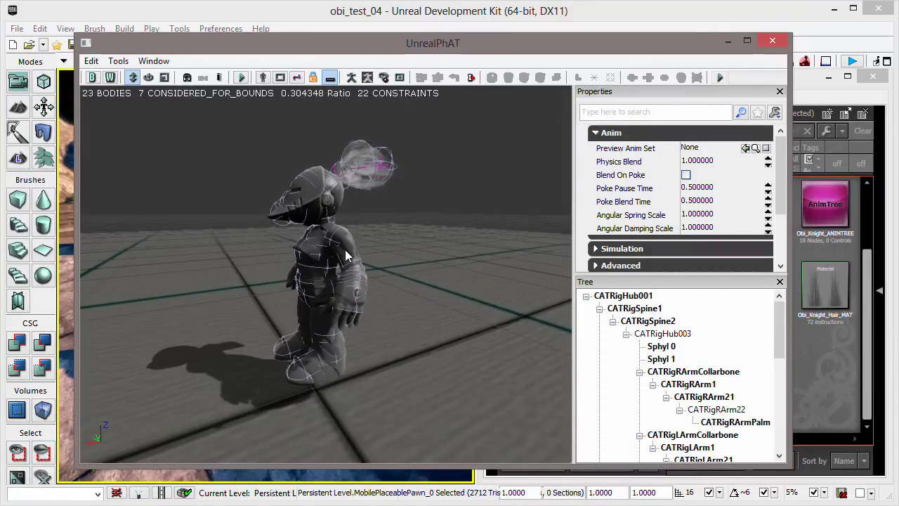
{"action": "left_click_drag", "start_coordinate": [346, 256], "coordinate": [362, 280]}
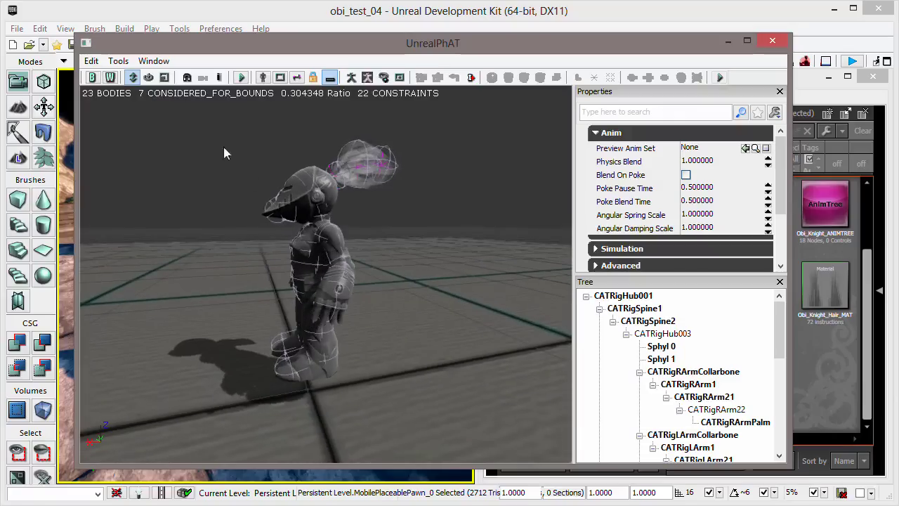
Run the physics simulation on the knight, pull the ragdoll upward, and stop the simulation
{"action": "left_click", "coordinate": [242, 76]}
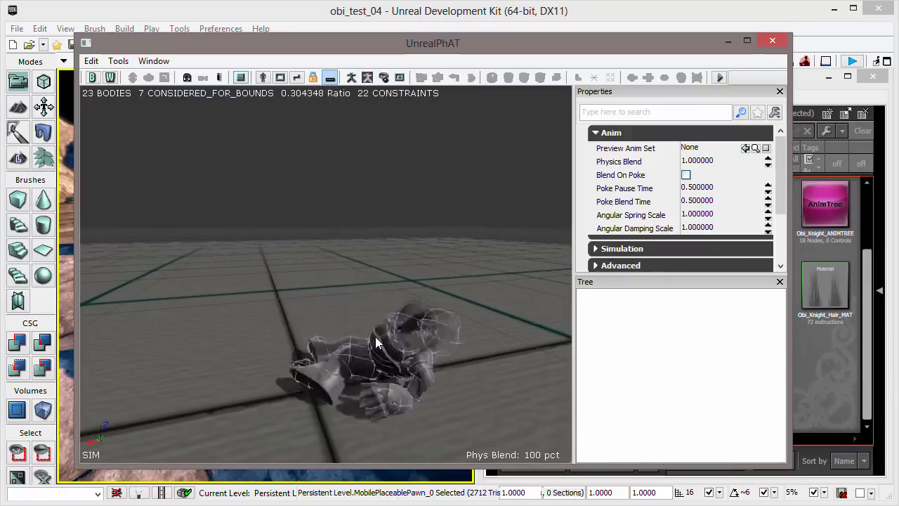
{"action": "right_click_drag", "start_coordinate": [418, 369], "coordinate": [413, 169], "text": "ctrl"}
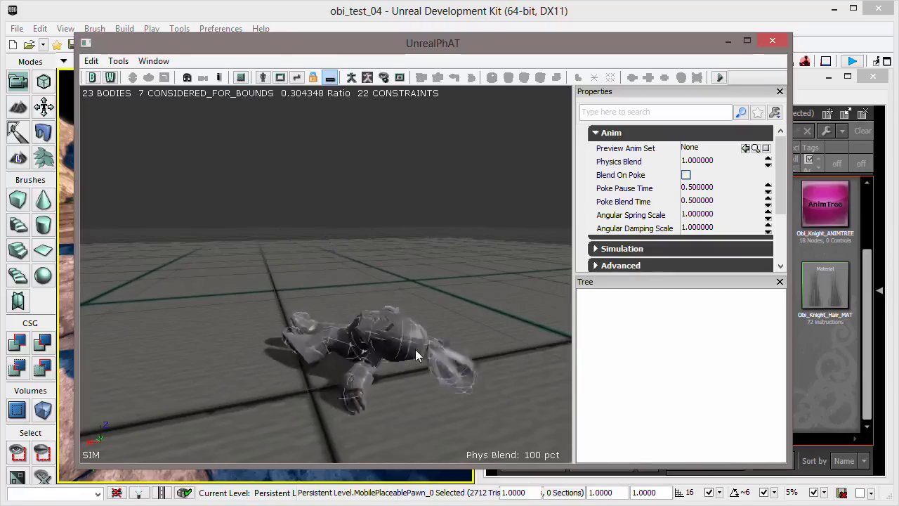
{"action": "left_click", "coordinate": [241, 76]}
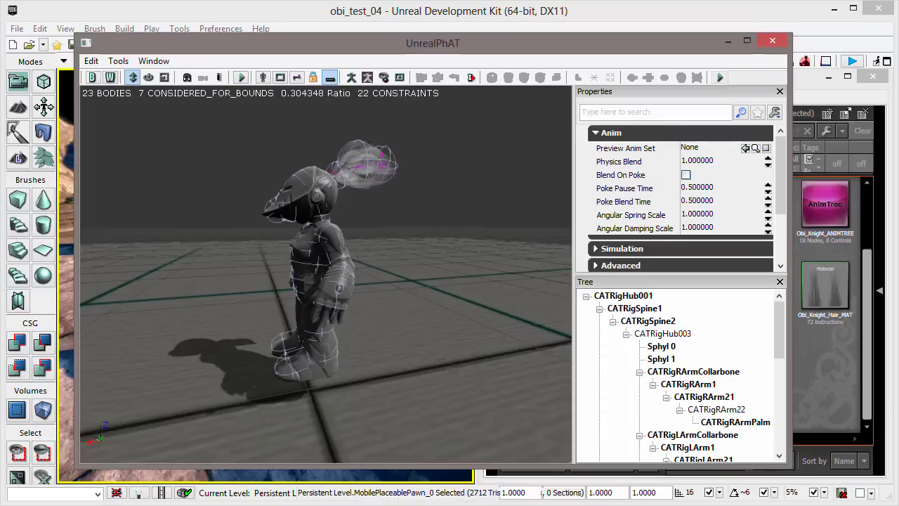
Review the RB Body Setup properties of the CATRigTail3 body at the plume's end, clear the selection and close the physics editor
{"action": "left_click", "coordinate": [372, 163]}
{"action": "left_click", "coordinate": [633, 133]}
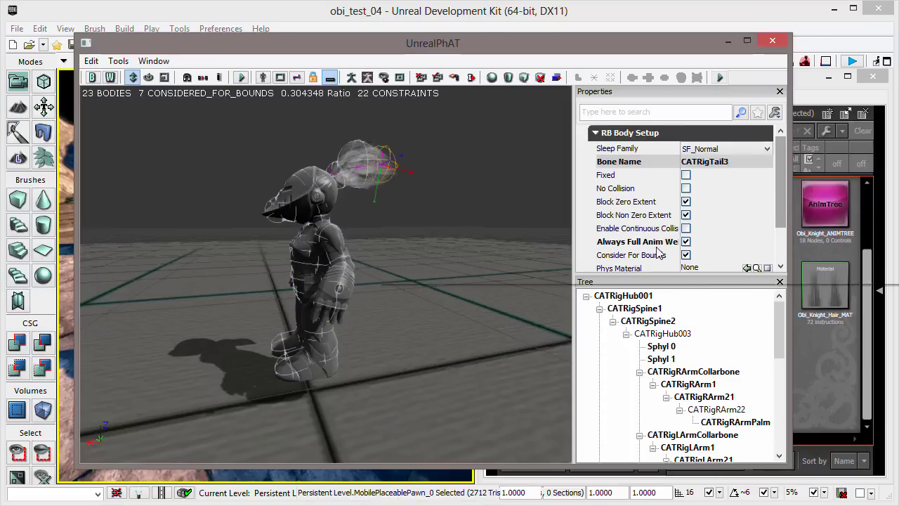
{"action": "left_click_drag", "start_coordinate": [677, 214], "coordinate": [710, 215]}
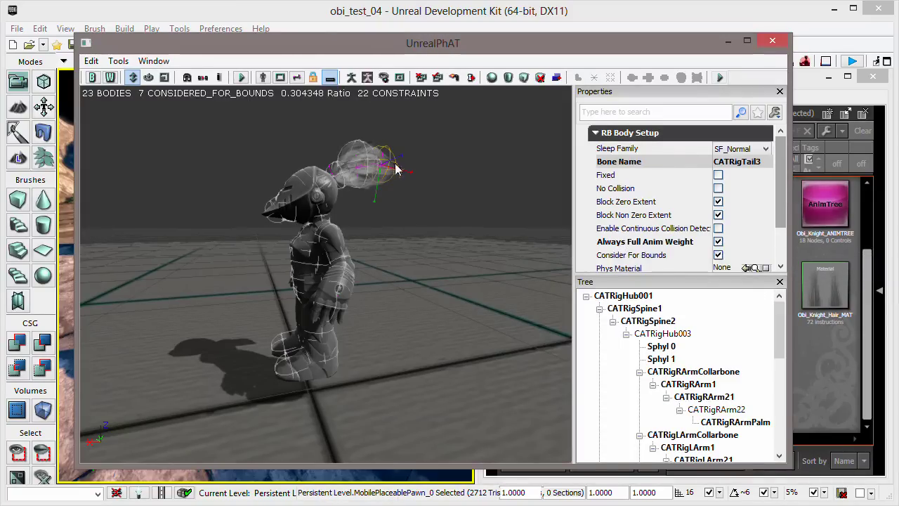
{"action": "left_click", "coordinate": [458, 205]}
{"action": "left_click_drag", "start_coordinate": [384, 238], "coordinate": [464, 250]}
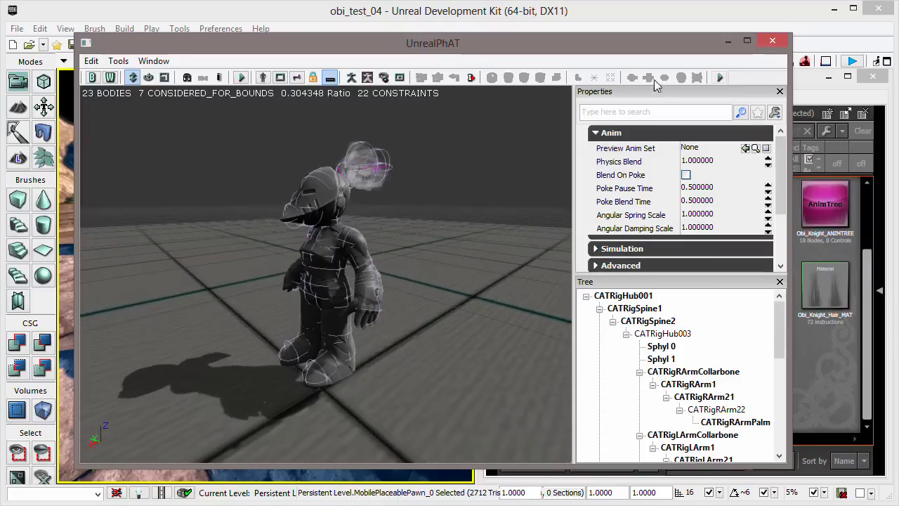
{"action": "left_click", "coordinate": [771, 43]}
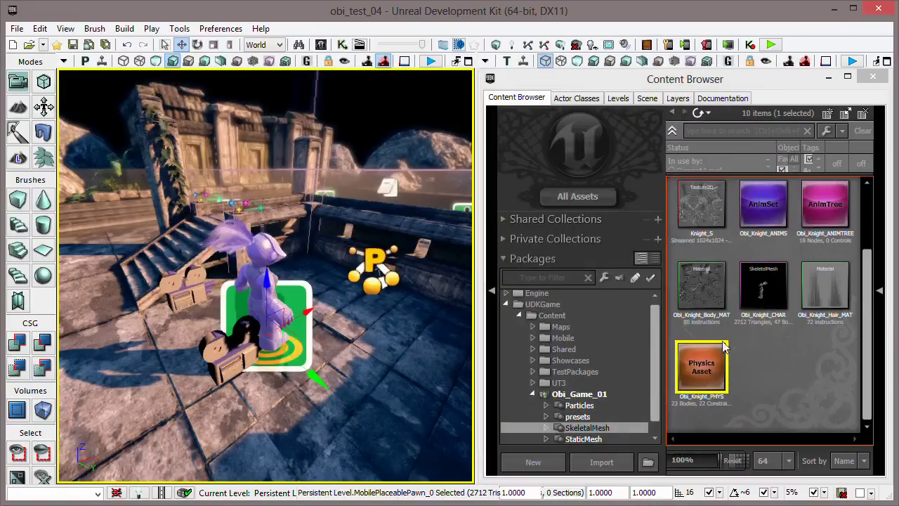
Clear the asset selection and examine the camera actors placed around the knight, selecting the one beside it
{"action": "left_click", "coordinate": [782, 371]}
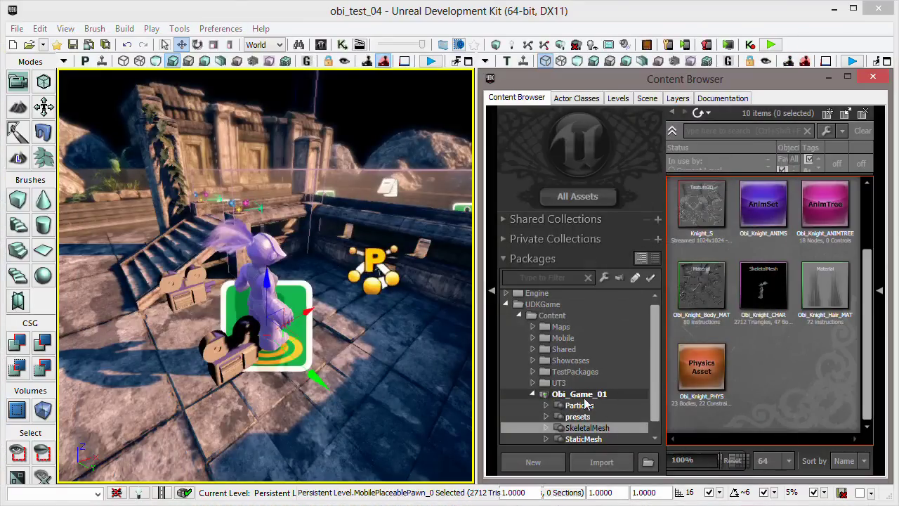
{"action": "mouse_move", "coordinate": [363, 346]}
{"action": "left_mouse_down"}
{"action": "mouse_move", "coordinate": [379, 371]}
{"action": "mouse_move", "coordinate": [363, 374]}
{"action": "mouse_move", "coordinate": [372, 336]}
{"action": "mouse_move", "coordinate": [385, 364]}
{"action": "mouse_move", "coordinate": [364, 334]}
{"action": "mouse_move", "coordinate": [373, 344]}
{"action": "left_mouse_up"}
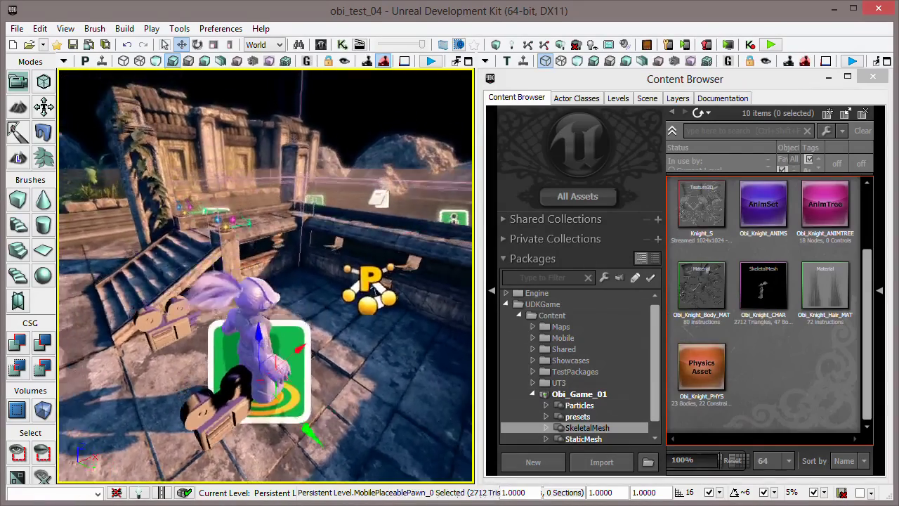
{"action": "mouse_move", "coordinate": [352, 328]}
{"action": "right_mouse_down"}
{"action": "mouse_move", "coordinate": [350, 338]}
{"action": "mouse_move", "coordinate": [352, 328]}
{"action": "right_mouse_up"}
{"action": "left_click", "coordinate": [292, 324]}
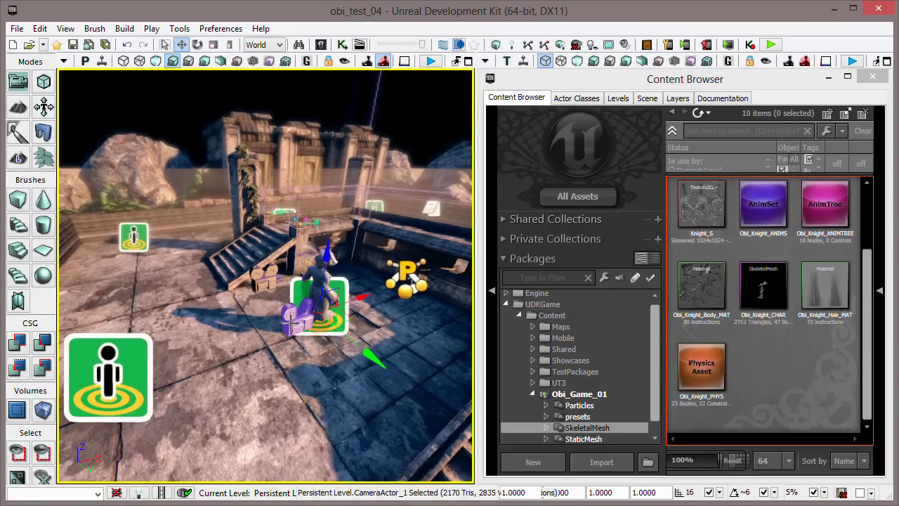
{"action": "mouse_move", "coordinate": [372, 386]}
{"action": "left_mouse_down"}
{"action": "mouse_move", "coordinate": [369, 402]}
{"action": "mouse_move", "coordinate": [355, 387]}
{"action": "left_mouse_up"}
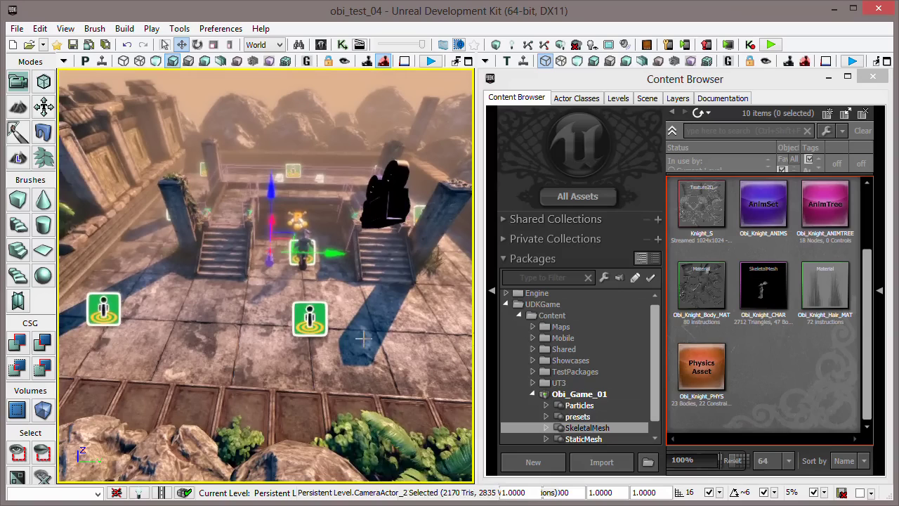
Select the two GameCrowdDestination actors in front of the stairs and examine their links to the destination at the knight
{"action": "left_click", "coordinate": [103, 309]}
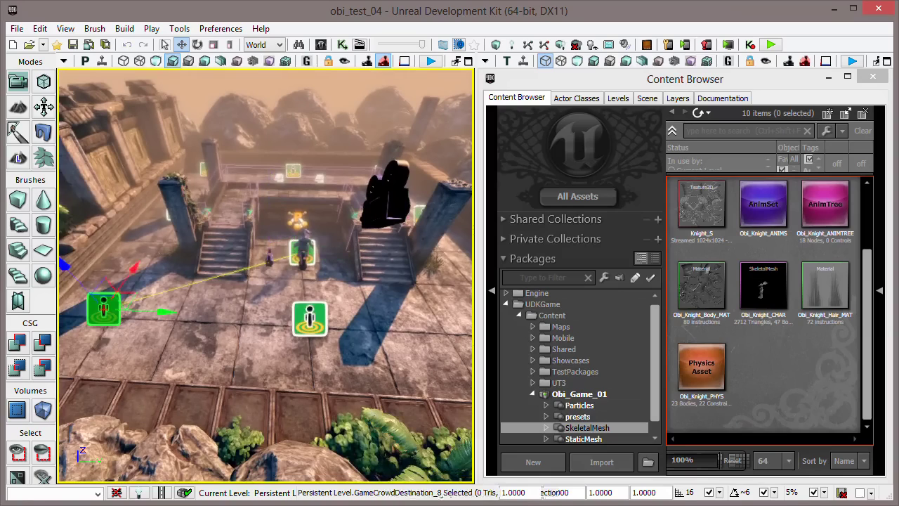
{"action": "left_click", "coordinate": [310, 318], "text": "ctrl"}
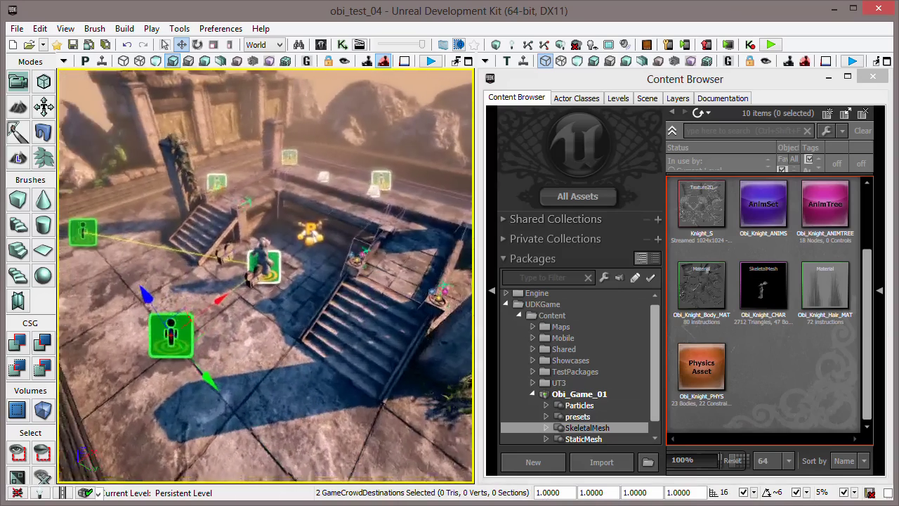
{"action": "right_click_drag", "start_coordinate": [309, 318], "coordinate": [285, 341]}
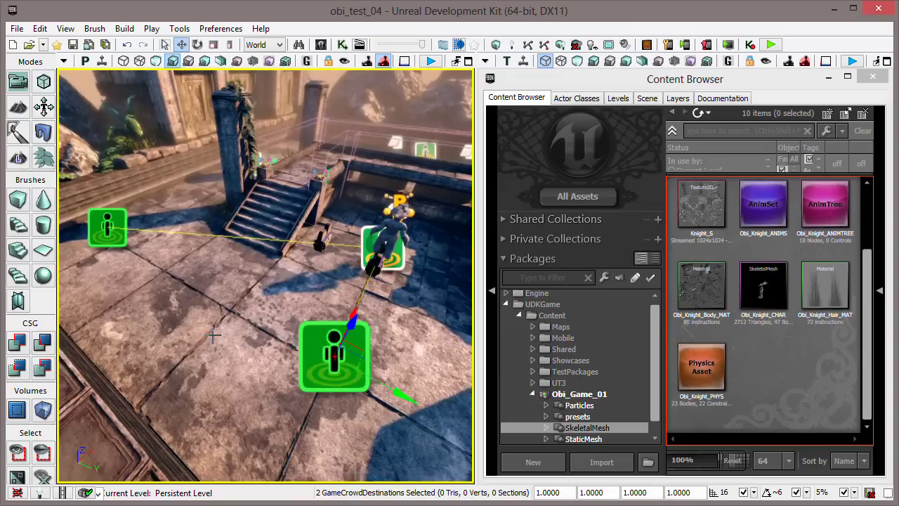
Select the DynamicGameCrowdDestination at the knight, examine its bounds and the surrounding destinations, and clear the selection
{"action": "left_click", "coordinate": [313, 323], "text": "ctrl"}
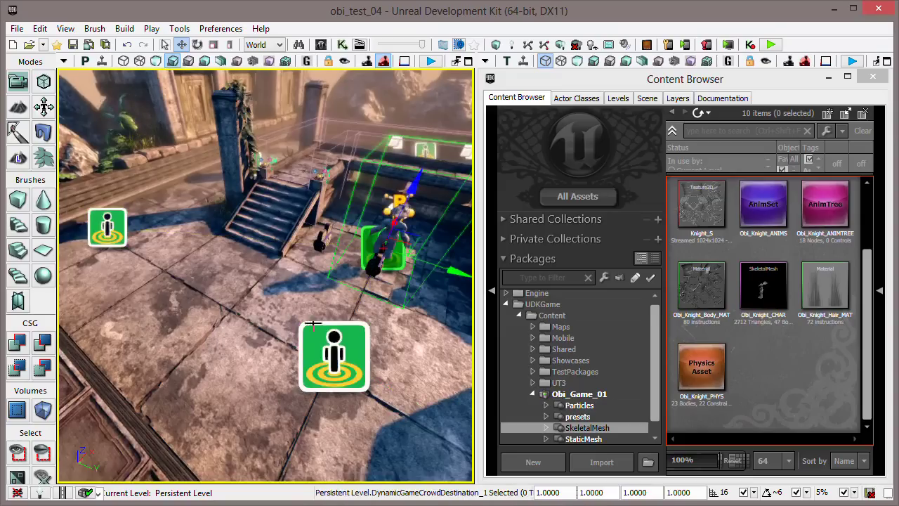
{"action": "right_click_drag", "start_coordinate": [313, 332], "coordinate": [307, 315]}
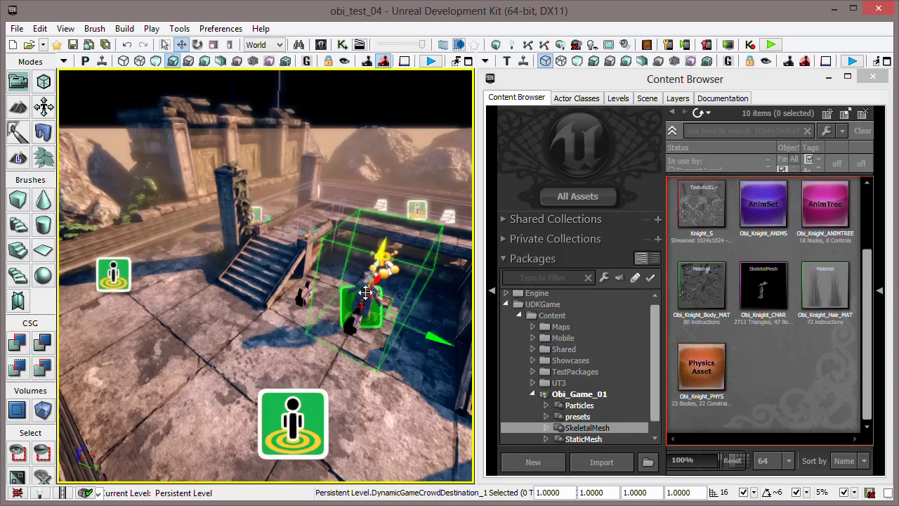
{"action": "right_click_drag", "start_coordinate": [308, 315], "coordinate": [348, 350]}
{"action": "key", "text": "s"}
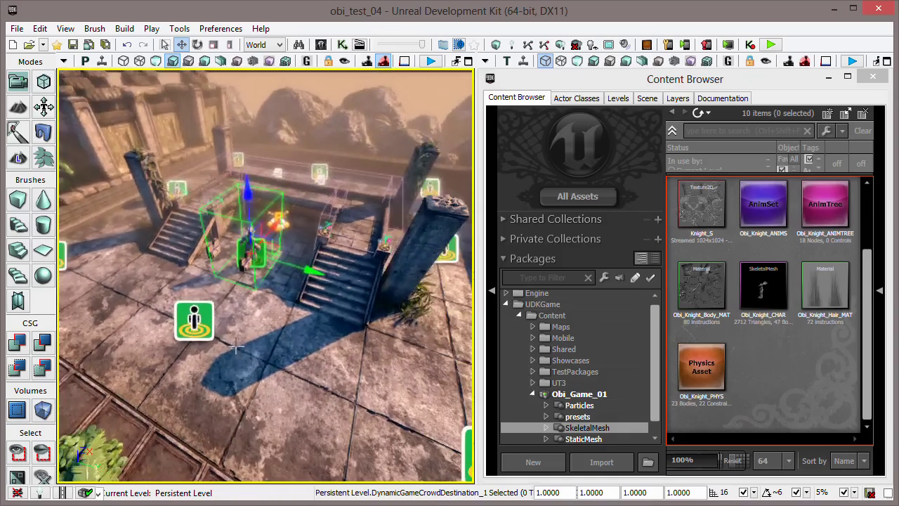
{"action": "right_click_drag", "start_coordinate": [237, 346], "coordinate": [278, 335]}
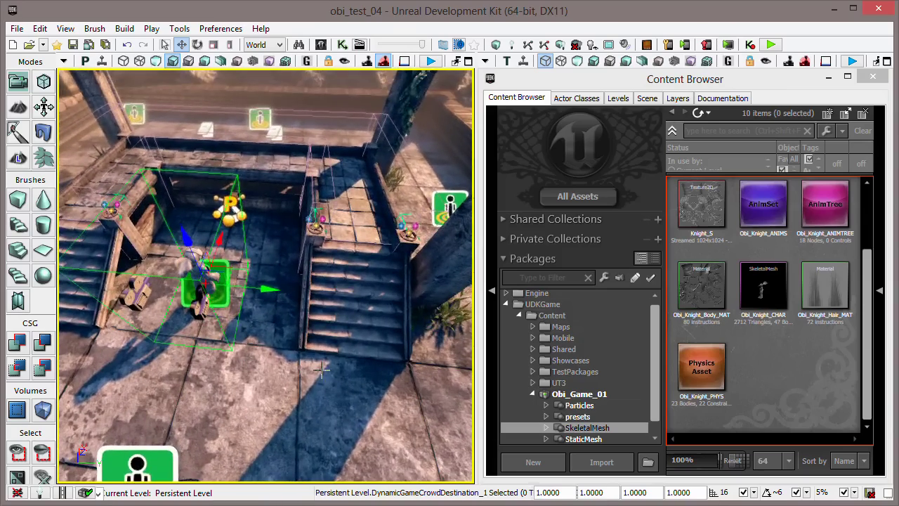
{"action": "key", "text": "Escape"}
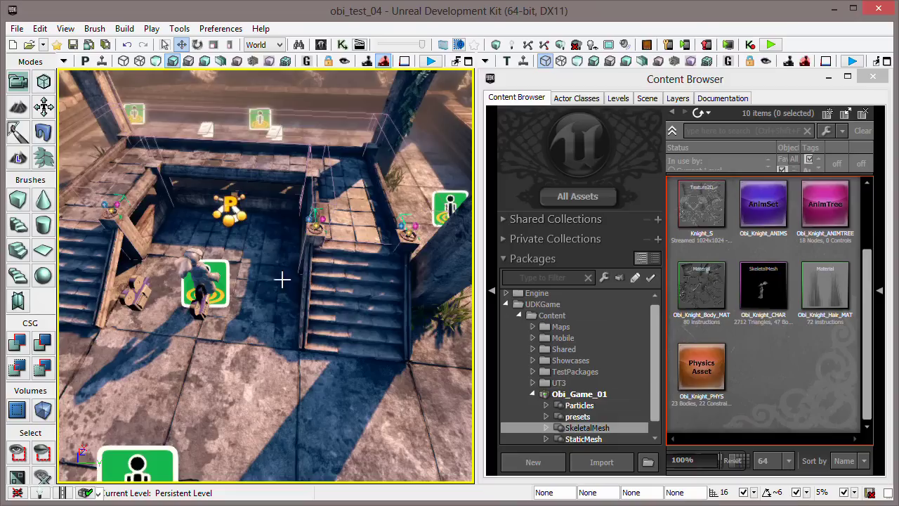
{"action": "key", "text": "e"}
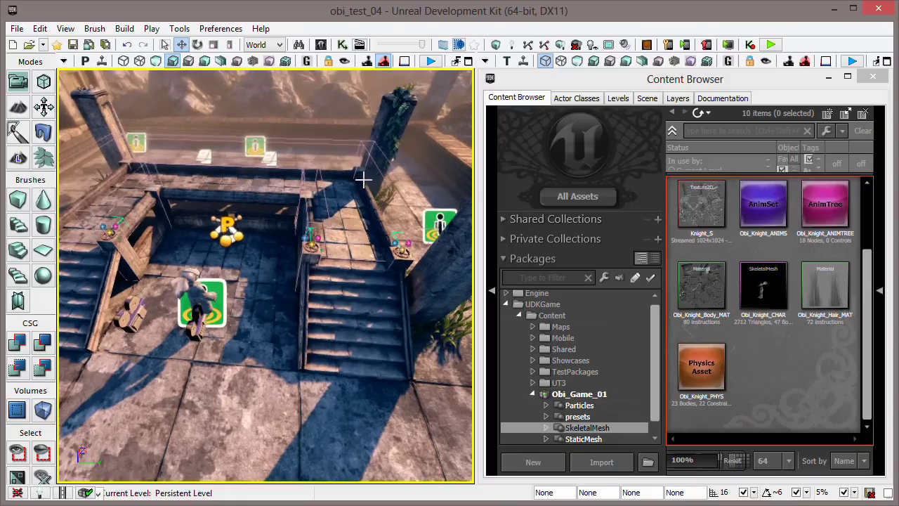
Open UnrealKismet and find the Enable Game Camera group to examine its Level Loaded, Delay, Set Camera Target and Matinee nodes
{"action": "left_click", "coordinate": [343, 46]}
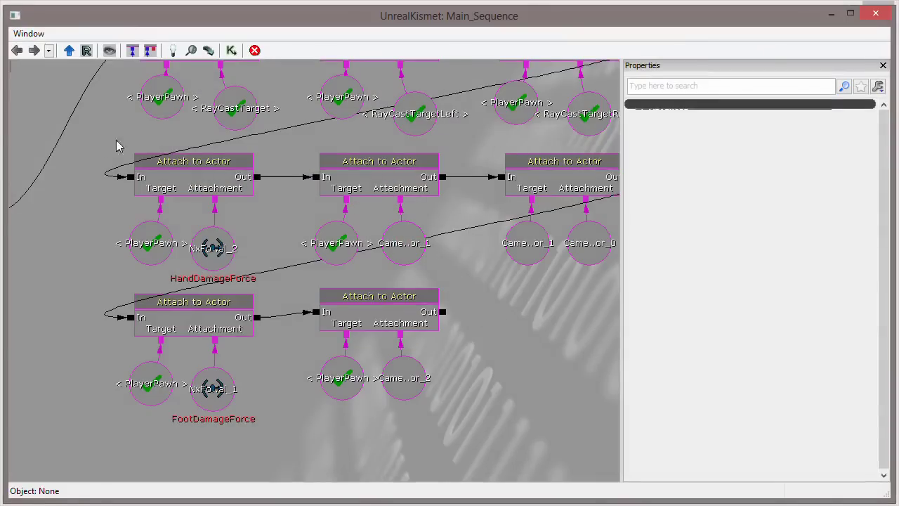
{"action": "left_click_drag", "start_coordinate": [117, 145], "coordinate": [384, 345]}
{"action": "scroll", "coordinate": [305, 312], "scroll_direction": "down", "scroll_amount": 5}
{"action": "left_click_drag", "start_coordinate": [163, 130], "coordinate": [268, 320]}
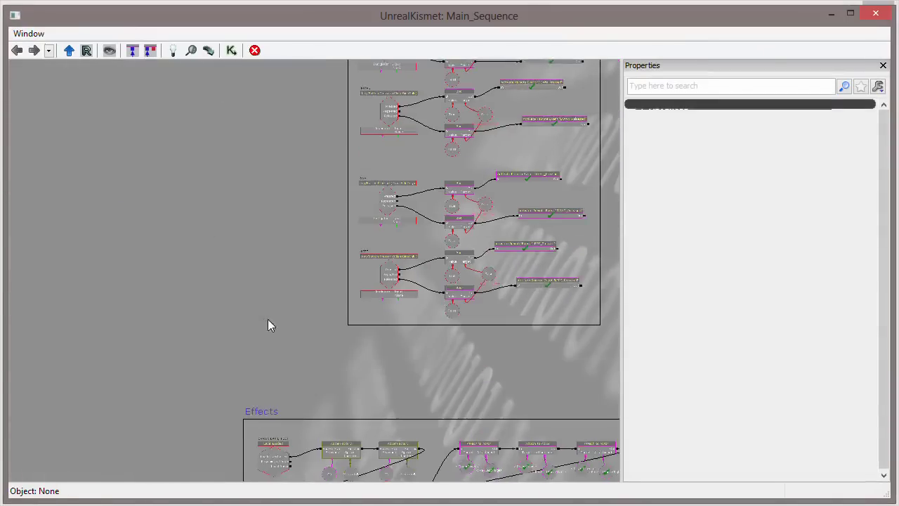
{"action": "left_click_drag", "start_coordinate": [242, 166], "coordinate": [287, 389]}
{"action": "left_click_drag", "start_coordinate": [243, 246], "coordinate": [244, 369]}
{"action": "scroll", "coordinate": [208, 281], "scroll_direction": "up", "scroll_amount": 6}
{"action": "left_click_drag", "start_coordinate": [201, 257], "coordinate": [176, 287]}
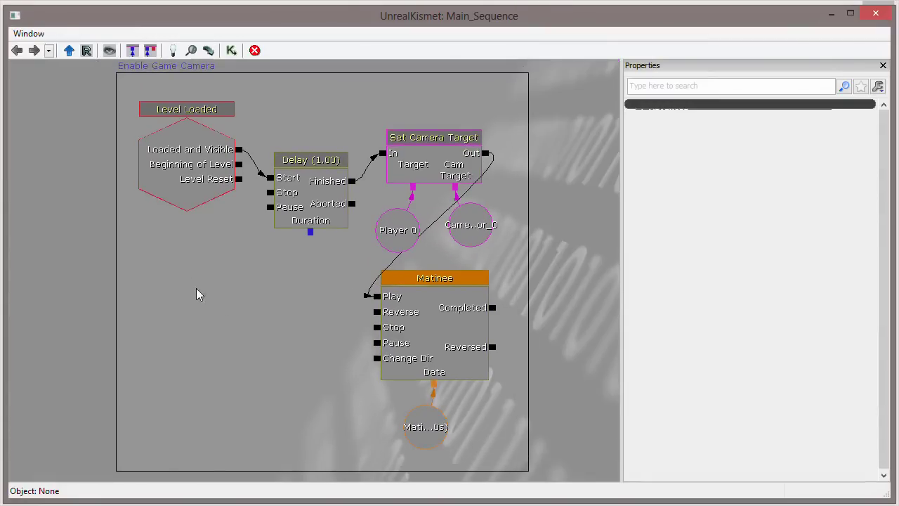